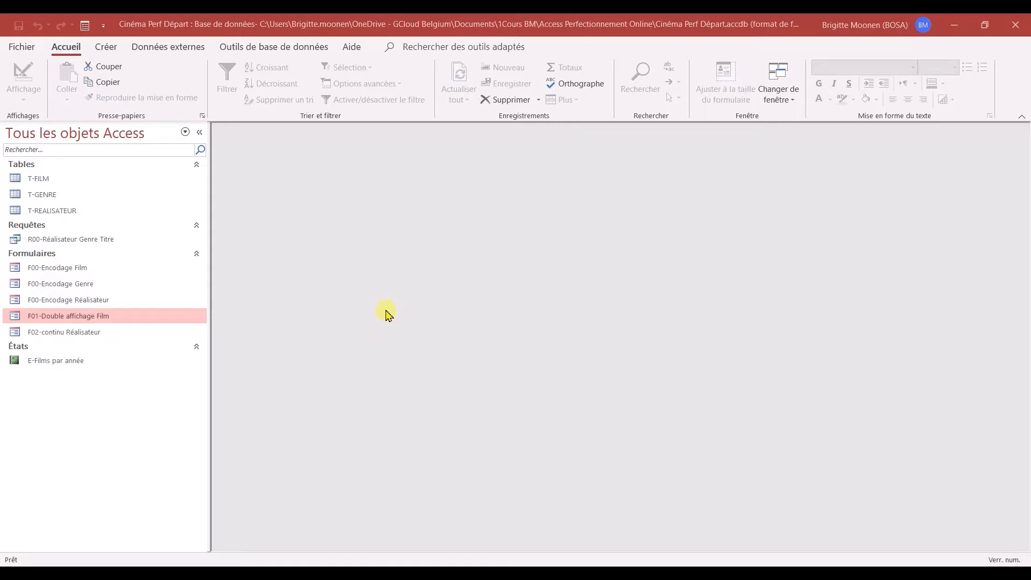
# Step: Create a blank form in Design view and move its window toward the middle of the workspace
pyautogui.click(103, 47)
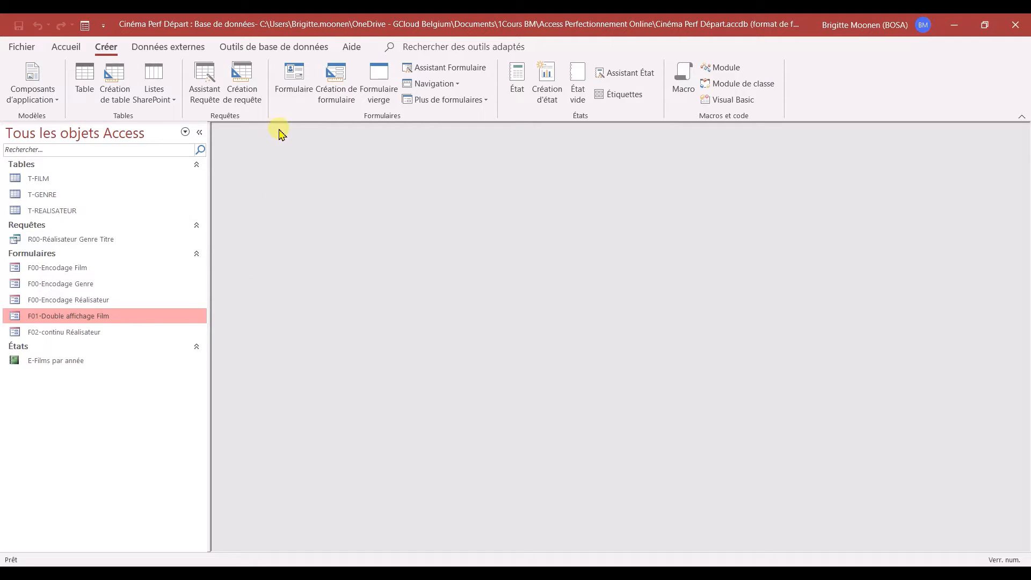
pyautogui.click(334, 87)
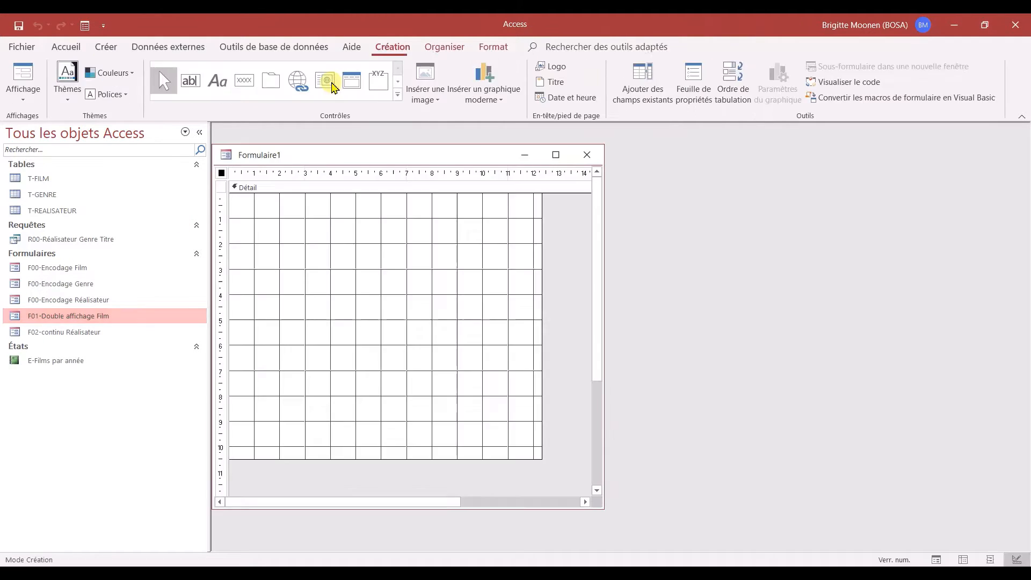
pyautogui.moveTo(339, 154); pyautogui.dragTo(464, 149)
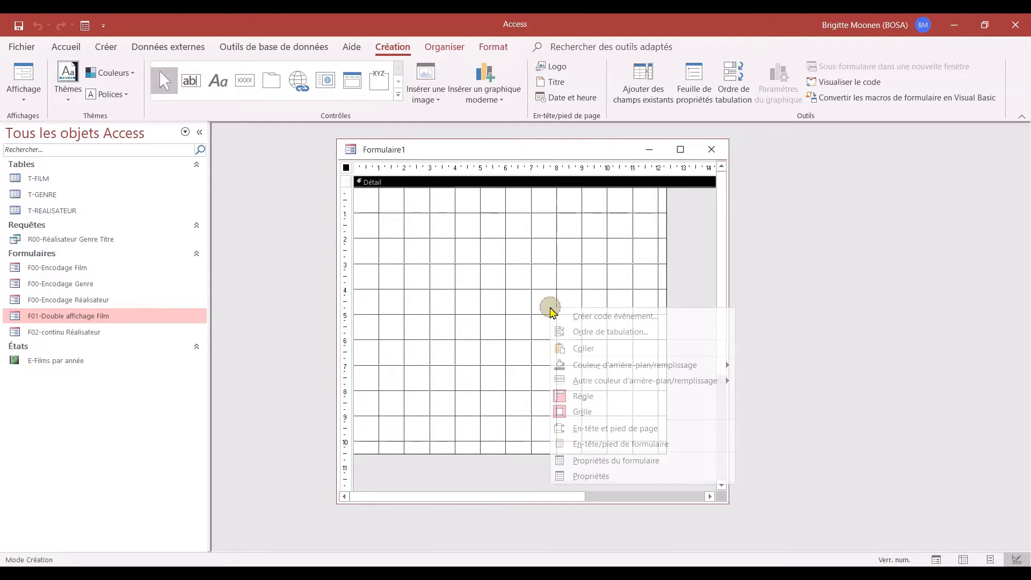
# Step: Add the form header and footer sections, and reduce the form footer's height to zero
pyautogui.rightClick(553, 313)
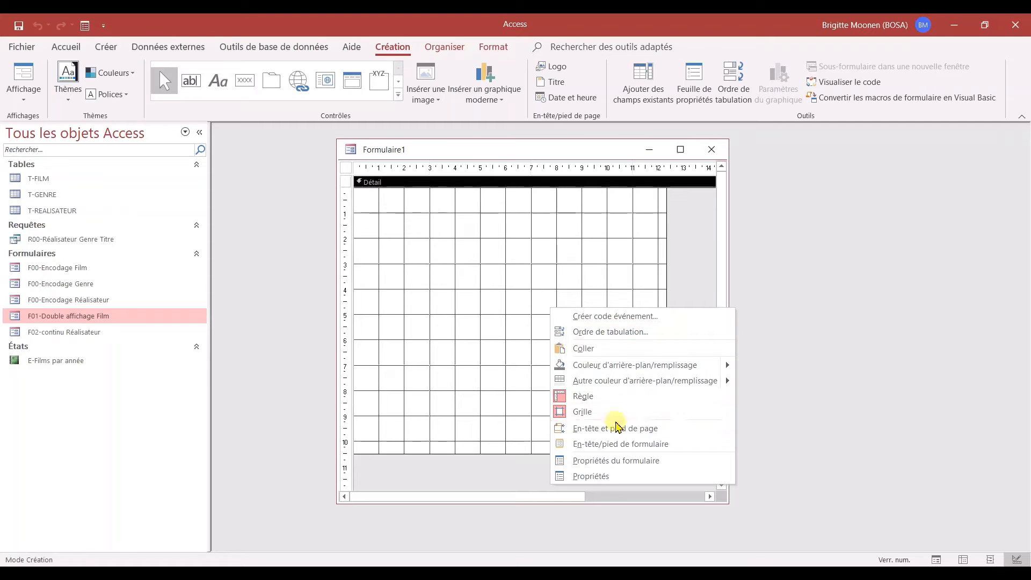
pyautogui.click(625, 444)
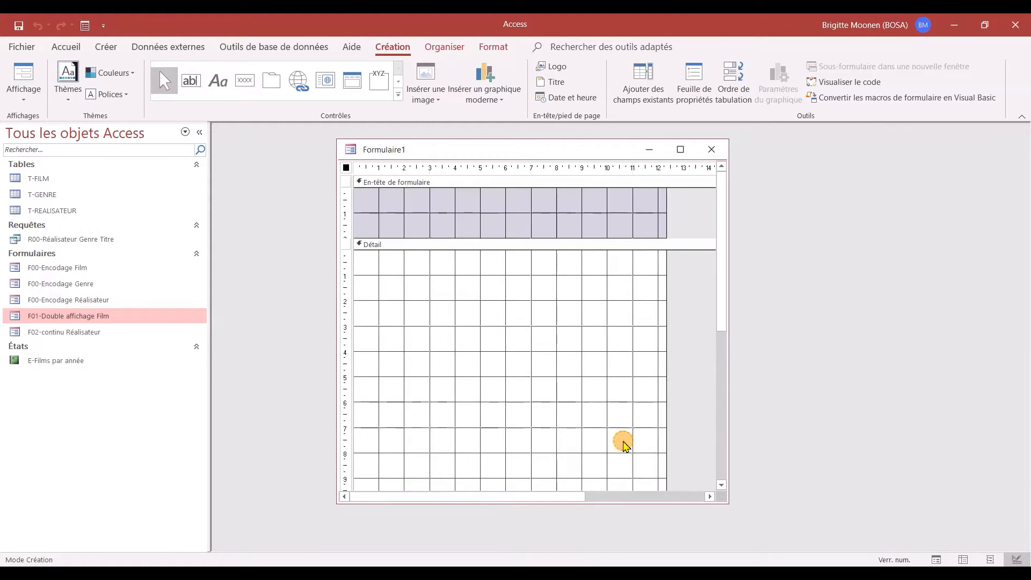
pyautogui.scroll(-5, 632, 376)
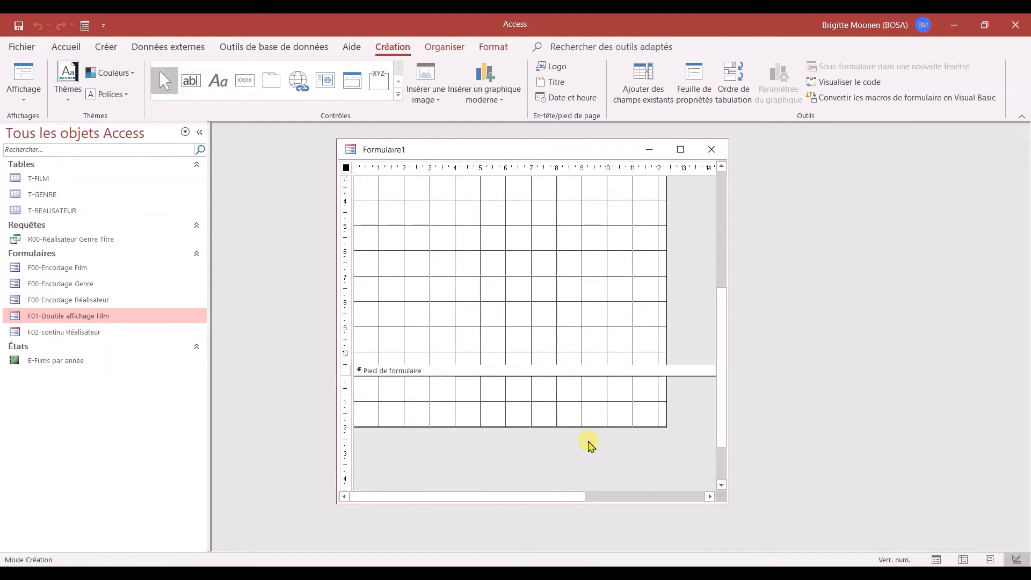
pyautogui.moveTo(584, 426); pyautogui.dragTo(583, 376)
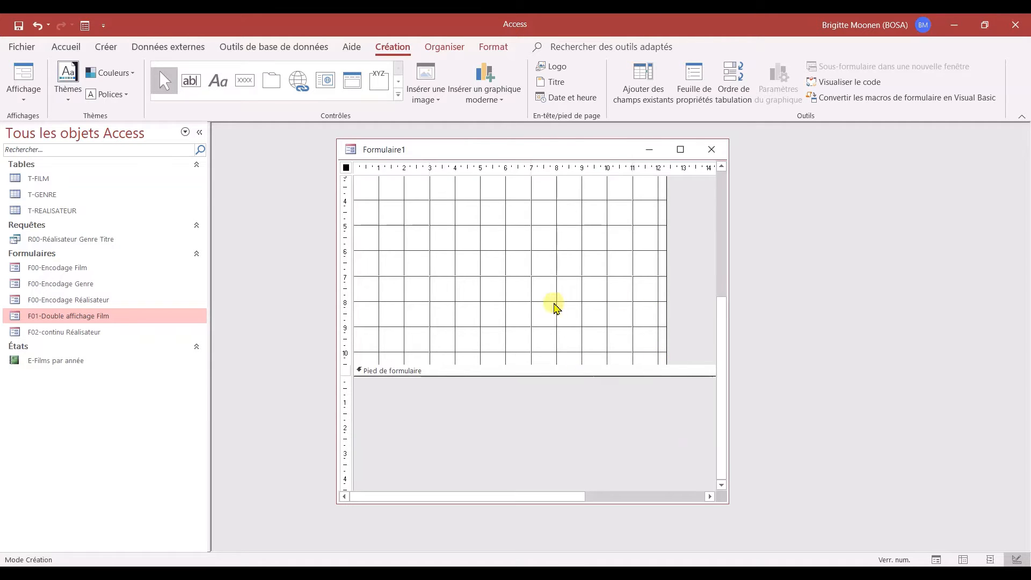
pyautogui.scroll(5, 553, 305)
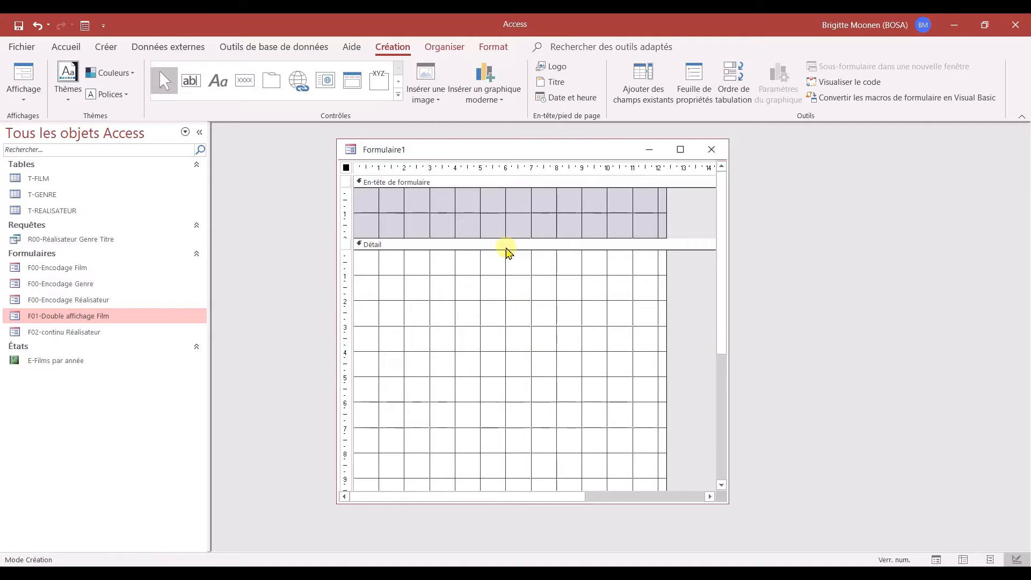
# Step: Fill the form header section with a dark blue theme colour
pyautogui.click(515, 216)
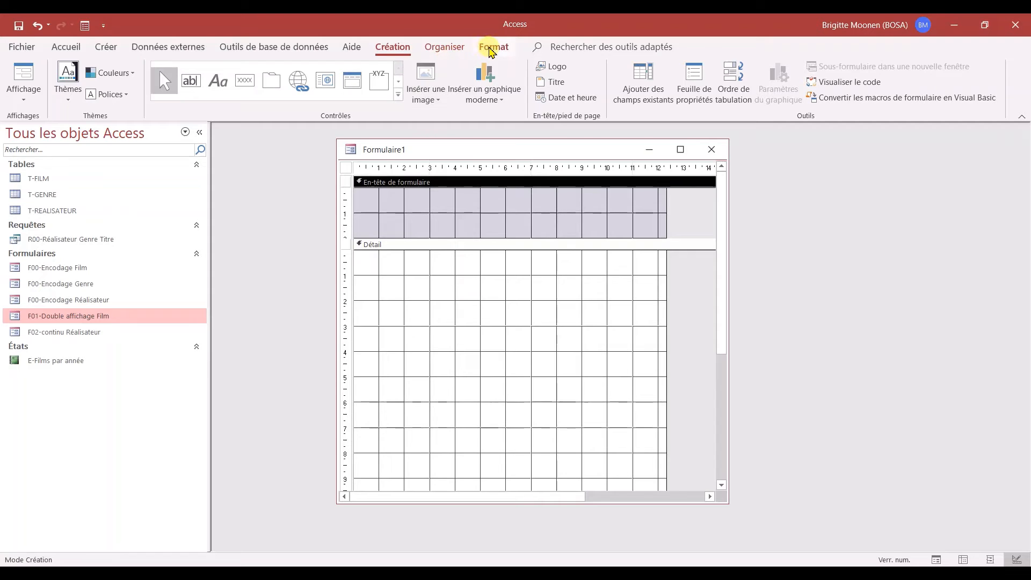
pyautogui.click(491, 49)
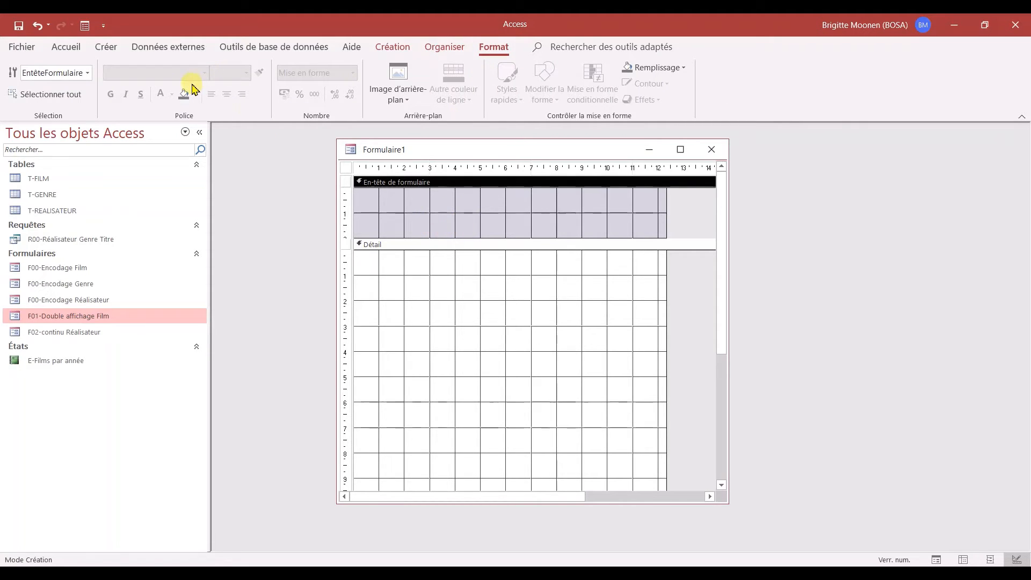
pyautogui.click(194, 93)
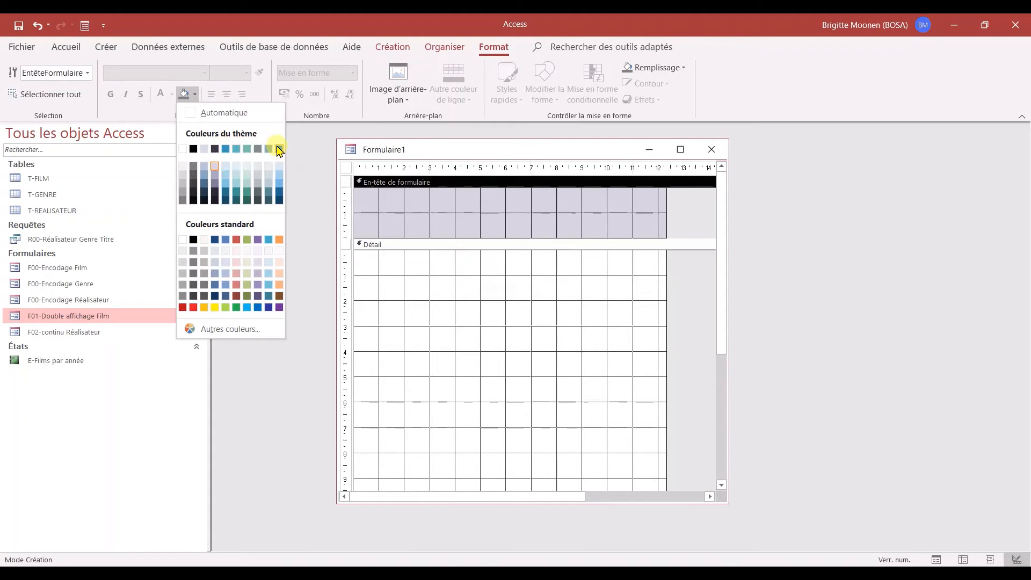
pyautogui.click(280, 192)
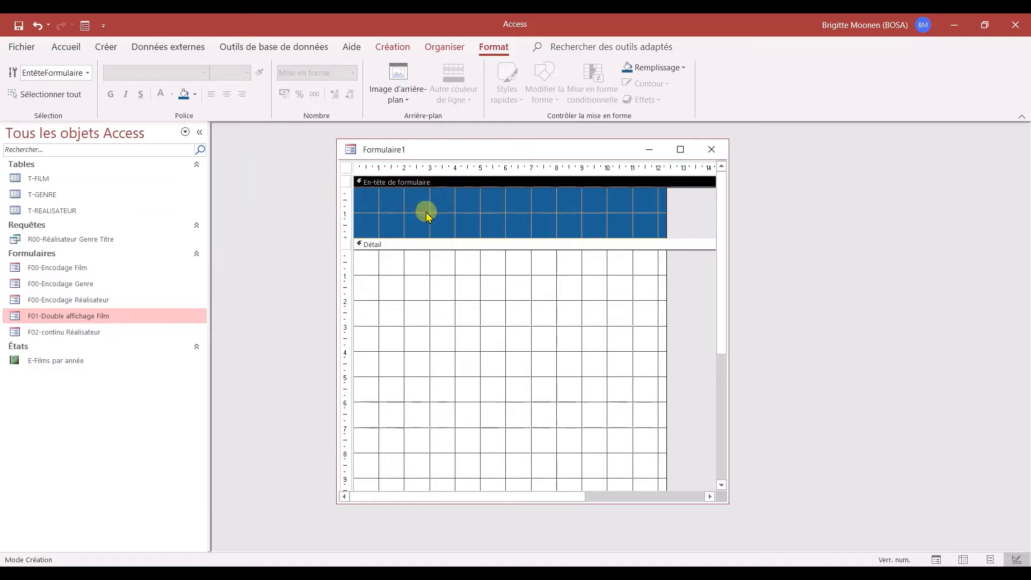
# Step: Insert a label reading "Cinéma" in the form header
pyautogui.click(426, 212)
pyautogui.click(393, 47)
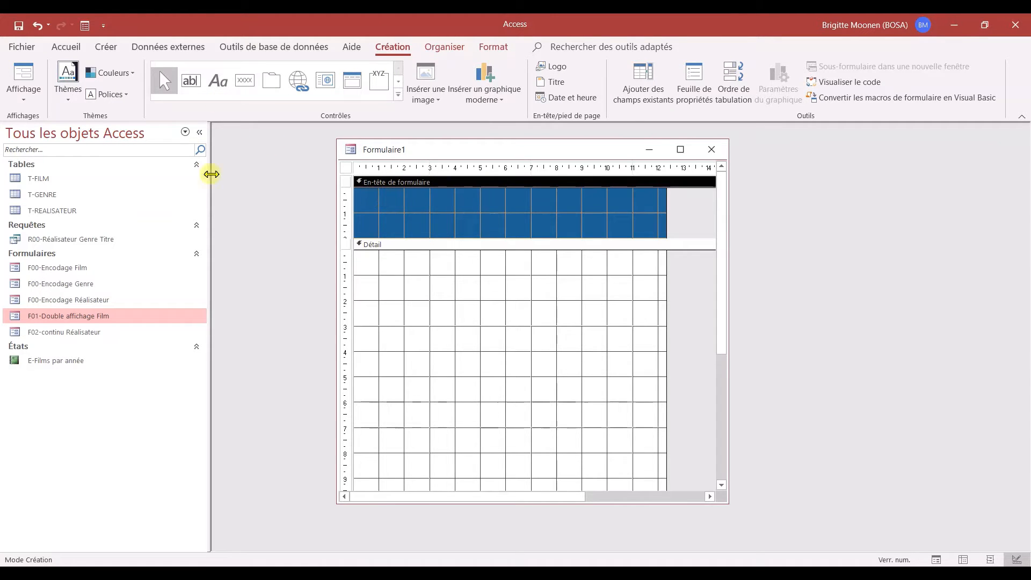
pyautogui.click(217, 83)
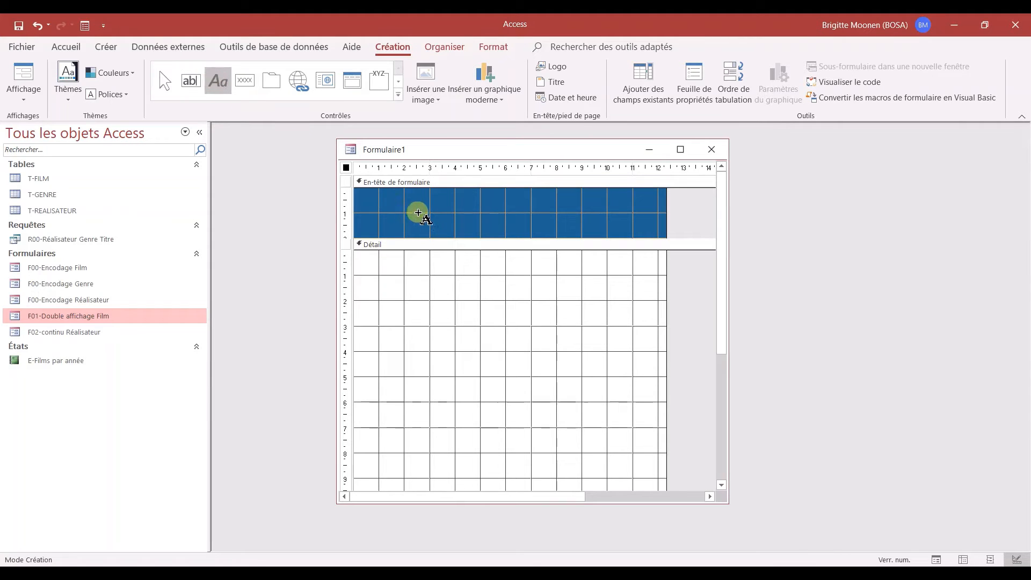
pyautogui.click(394, 211)
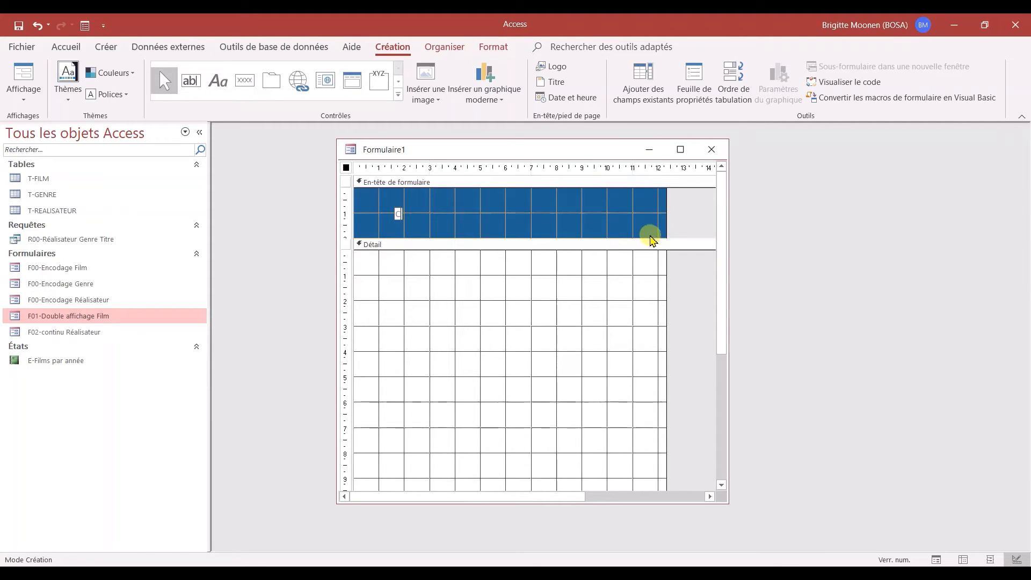
pyautogui.write('Cinéma')
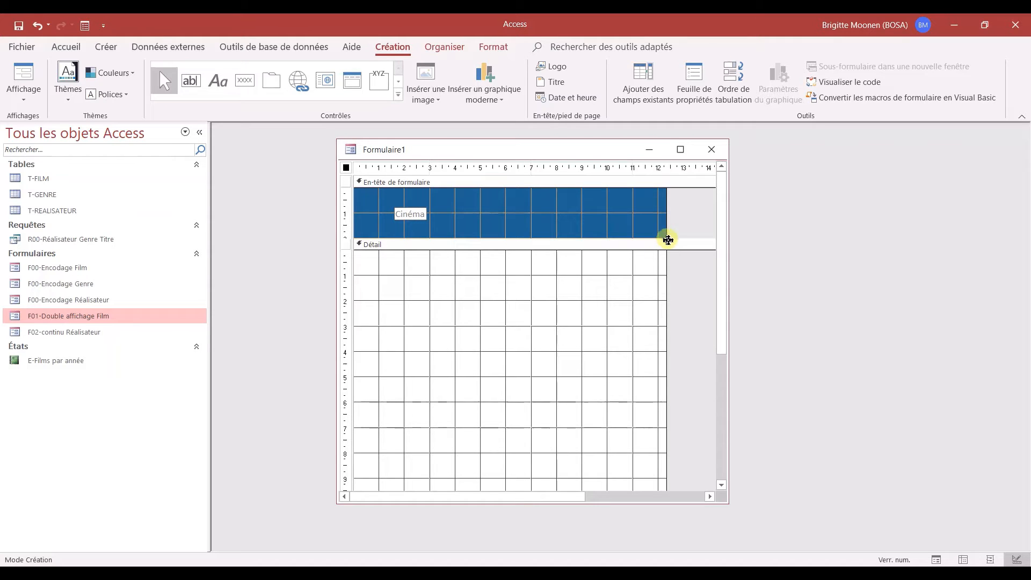
# Step: Format the "Cinéma" label as white, bold, 24-point text
pyautogui.click(416, 212)
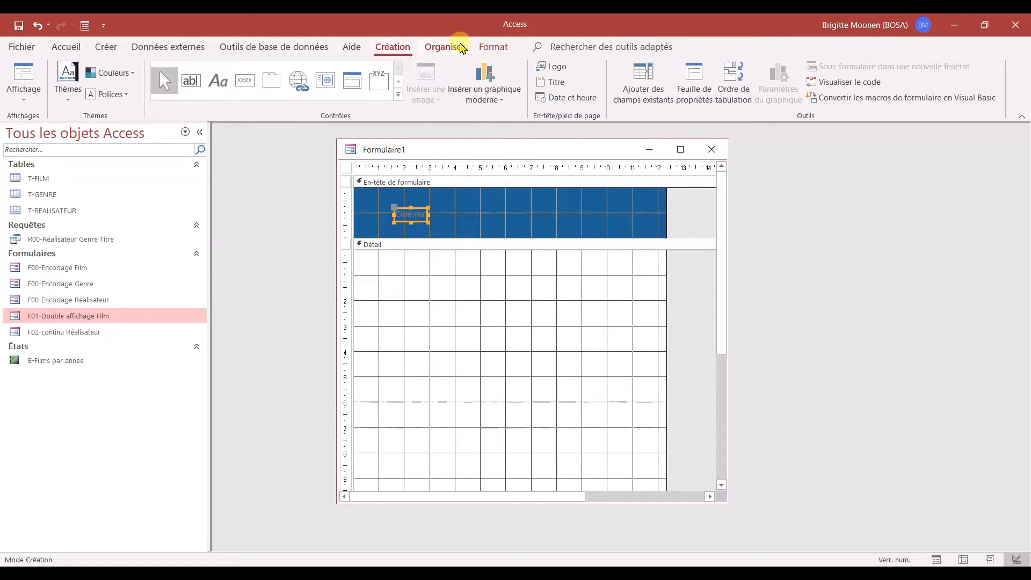
pyautogui.click(491, 46)
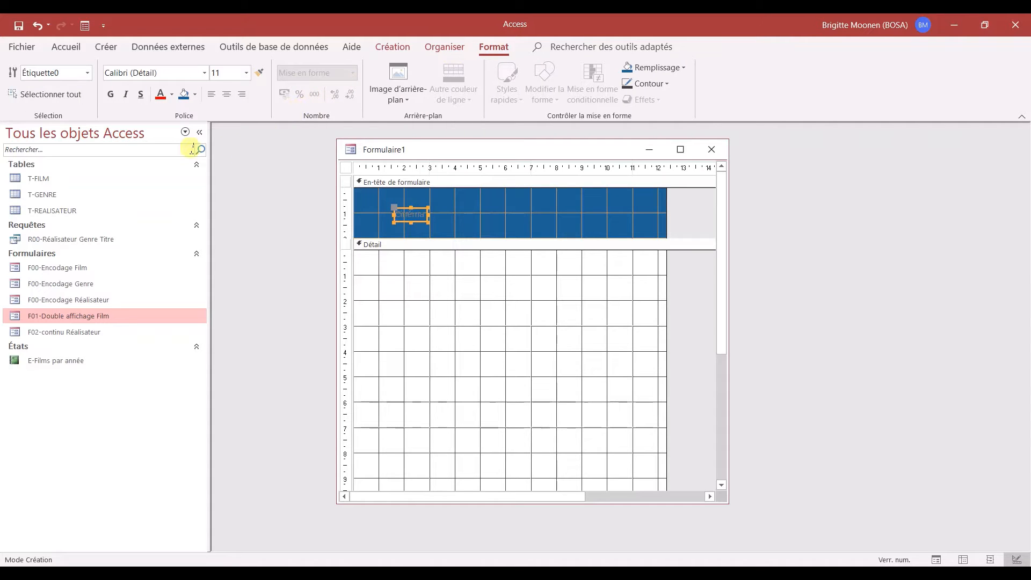
pyautogui.click(168, 99)
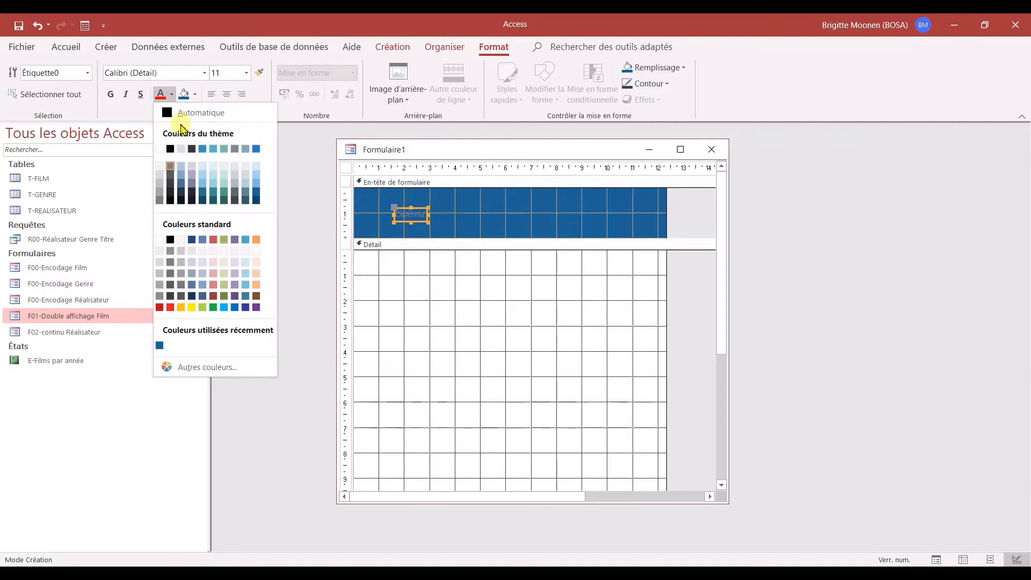
pyautogui.click(160, 148)
pyautogui.click(110, 94)
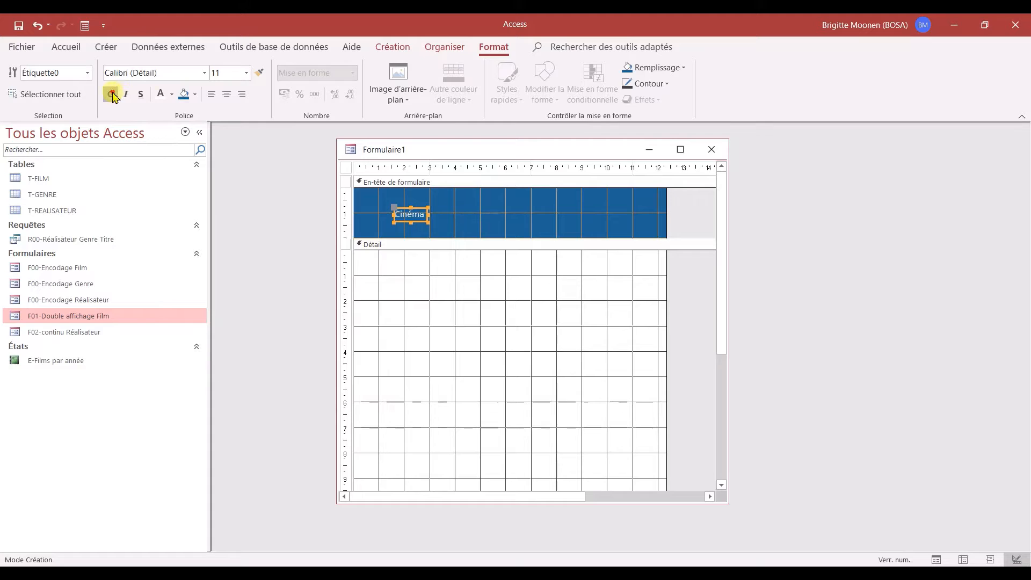
pyautogui.click(245, 74)
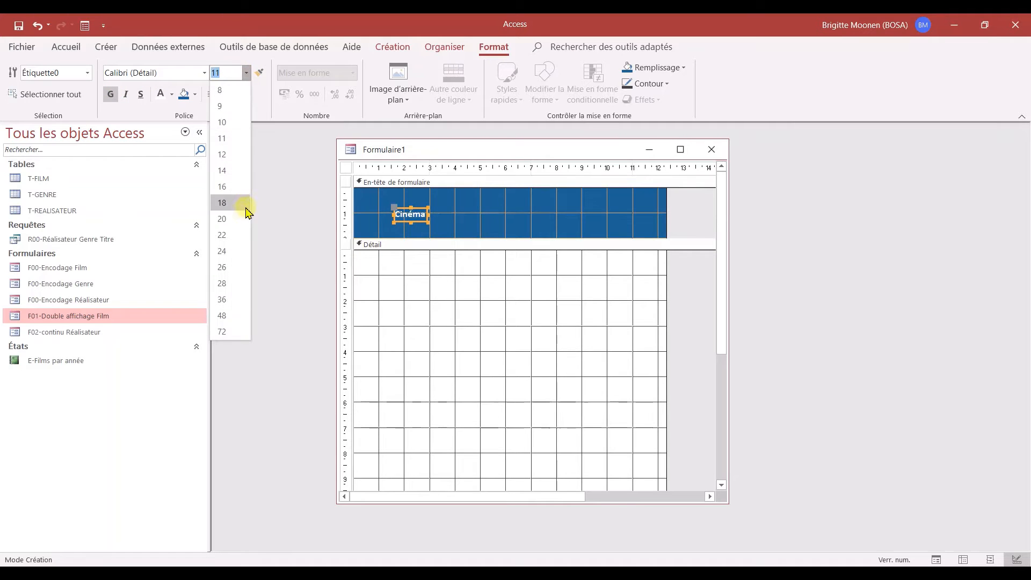
pyautogui.click(228, 252)
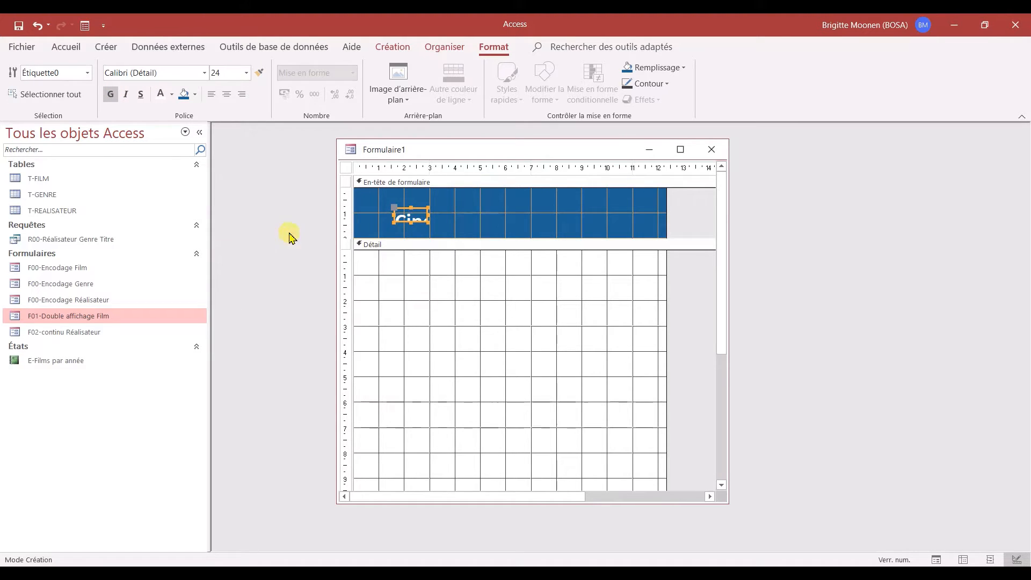
# Step: Enlarge the "Cinéma" label to fit its text in the header's upper-left corner and reduce the header height to about 1.5 cm
pyautogui.moveTo(428, 217); pyautogui.dragTo(359, 194)
pyautogui.doubleClick(428, 216)
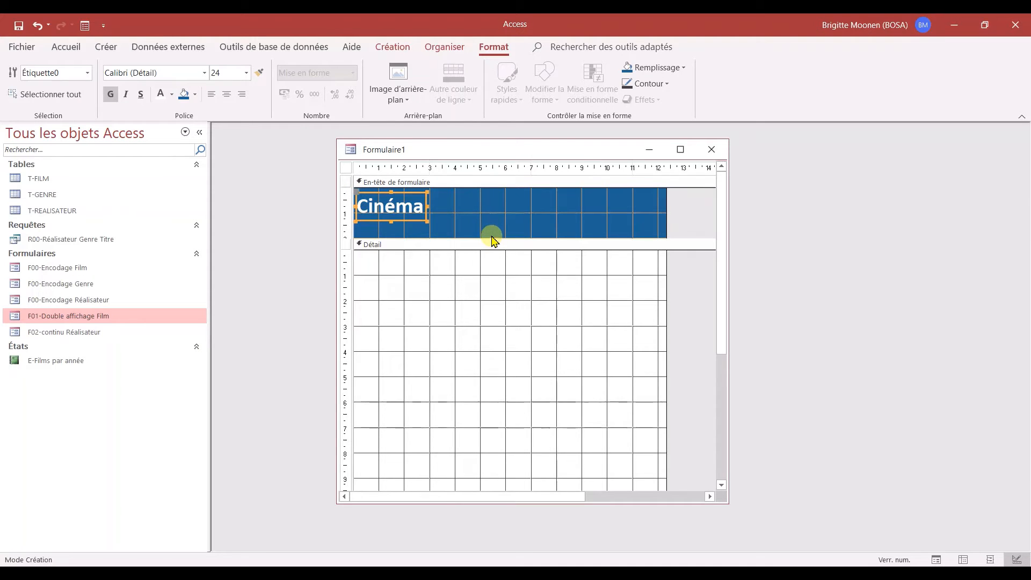
pyautogui.moveTo(490, 238); pyautogui.dragTo(490, 225)
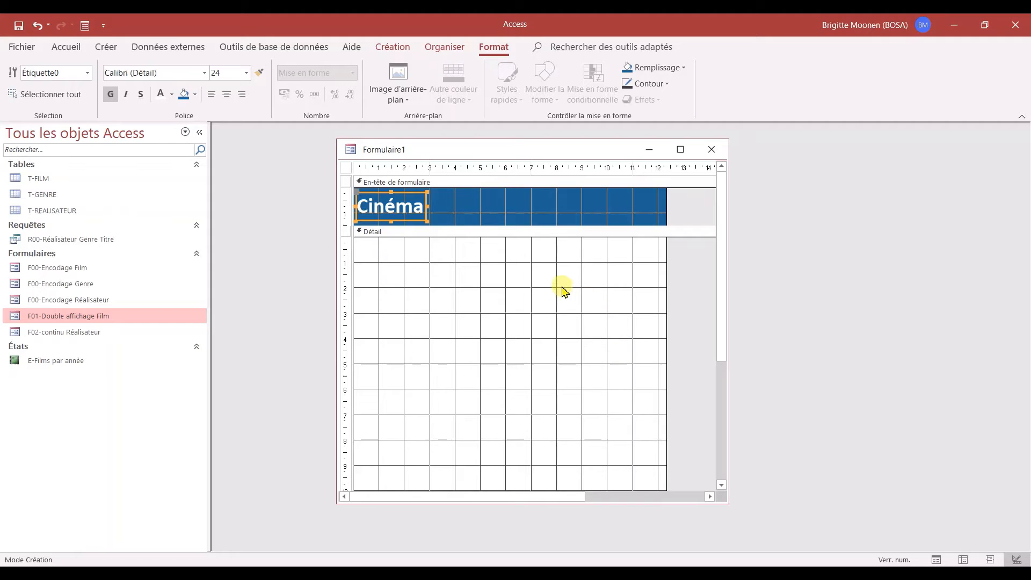
# Step: Insert a label near the top of the detail section reading "Bienvenue dans la base de données Cinéma,"
pyautogui.click(515, 292)
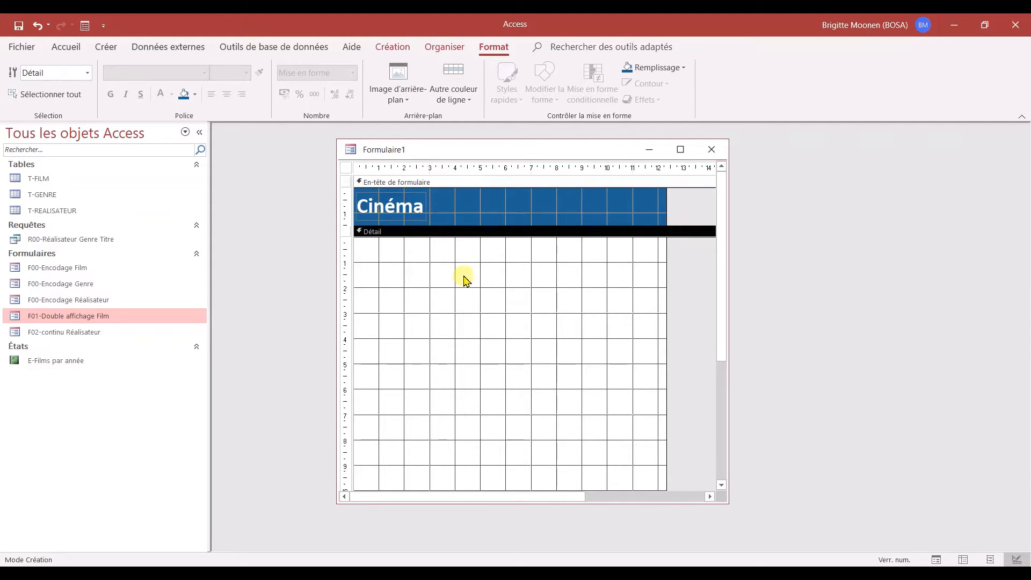
pyautogui.click(394, 47)
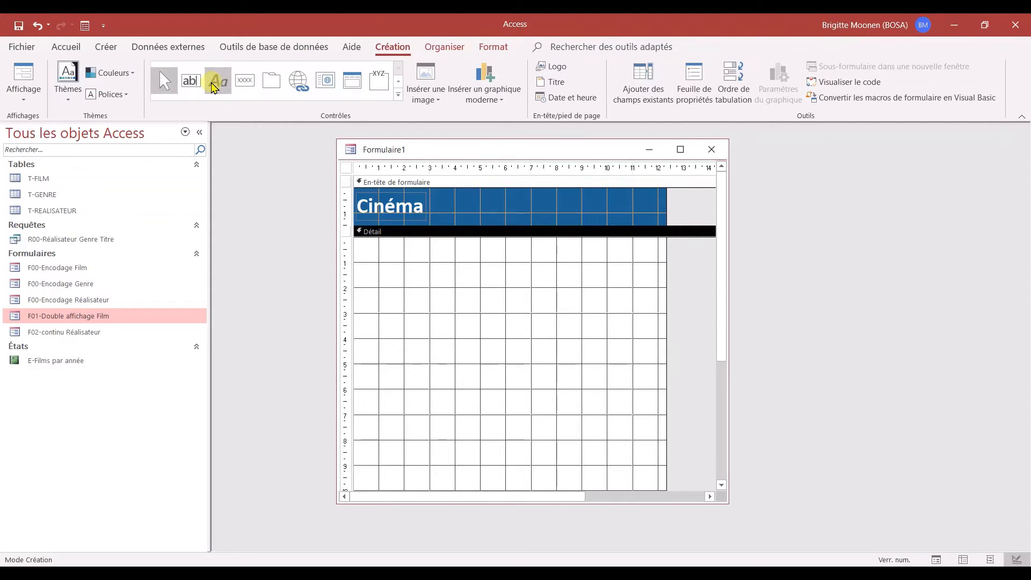
pyautogui.click(215, 84)
pyautogui.click(370, 259)
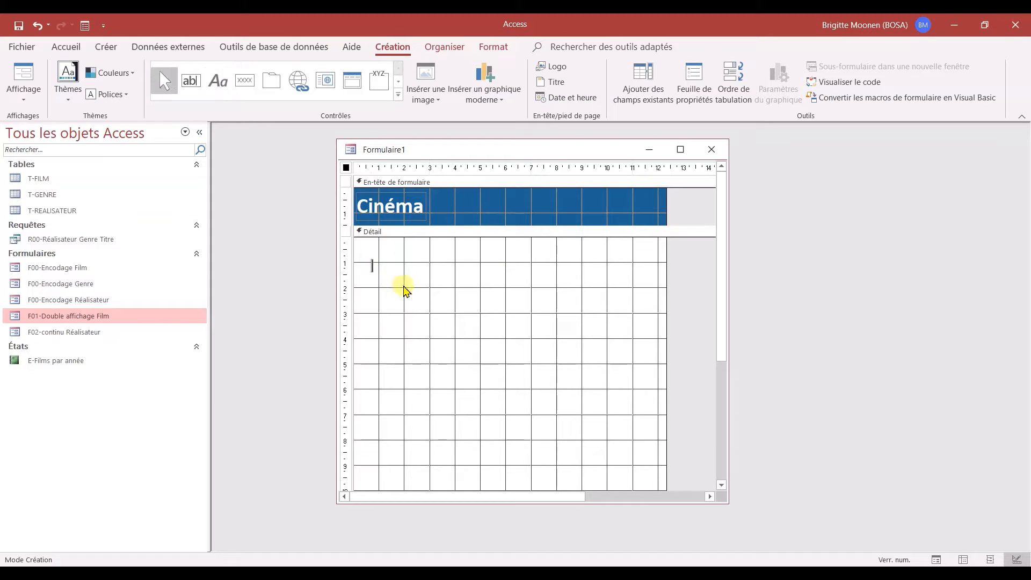
pyautogui.write('Bienvenue dans la b')
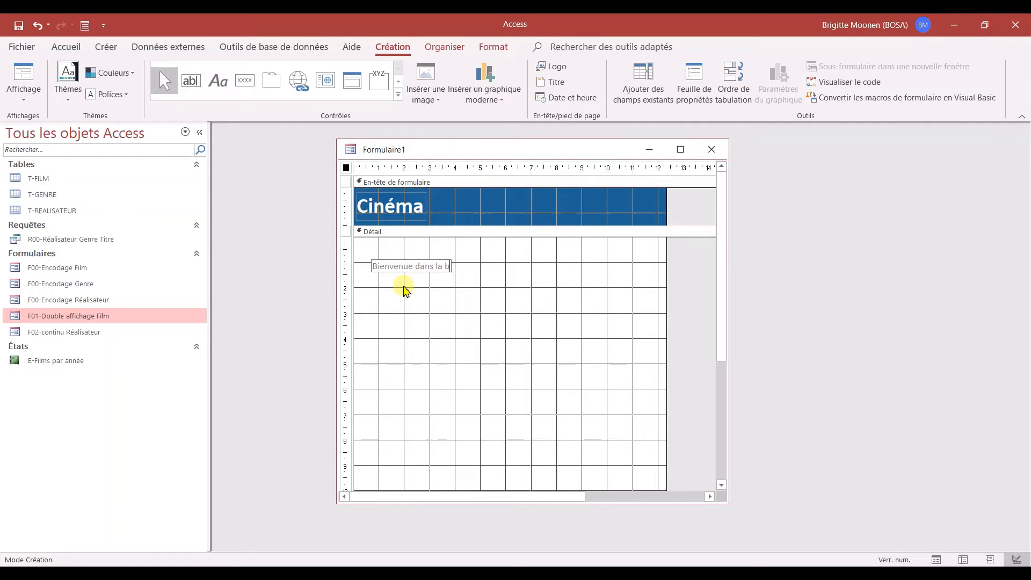
pyautogui.write('ase de données Ci')
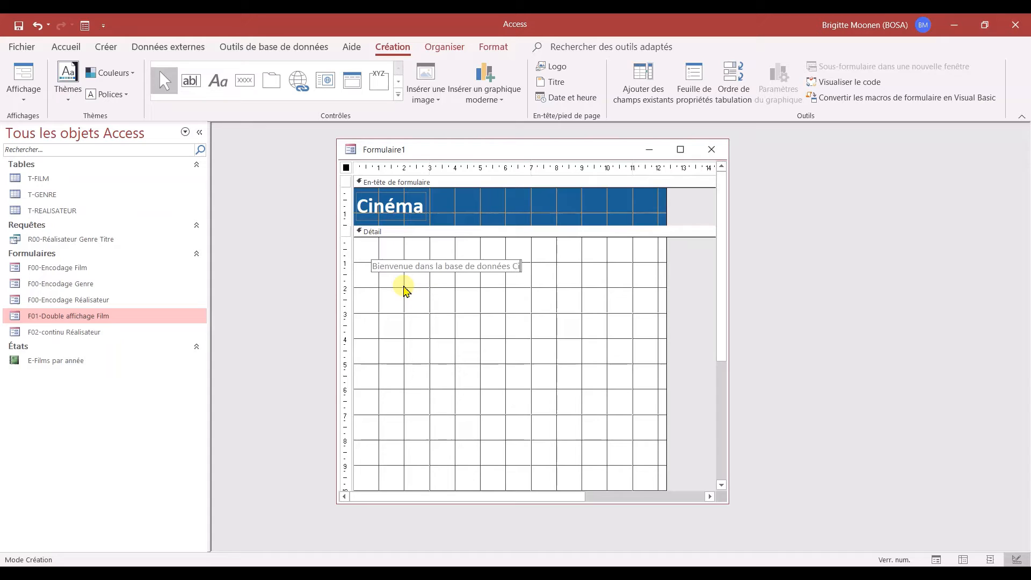
pyautogui.write('néma,')
pyautogui.press('Return')
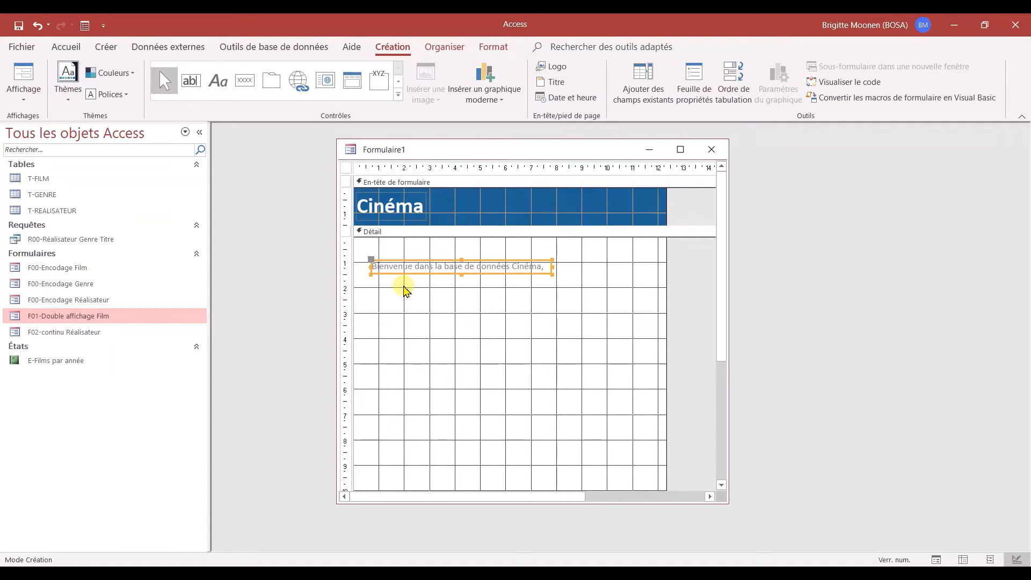
# Step: End the welcome label's first line with a period and add the line: Cette base contient les "films vus" et vous permet de découvrir Access
pyautogui.click(544, 267)
pyautogui.write(',')
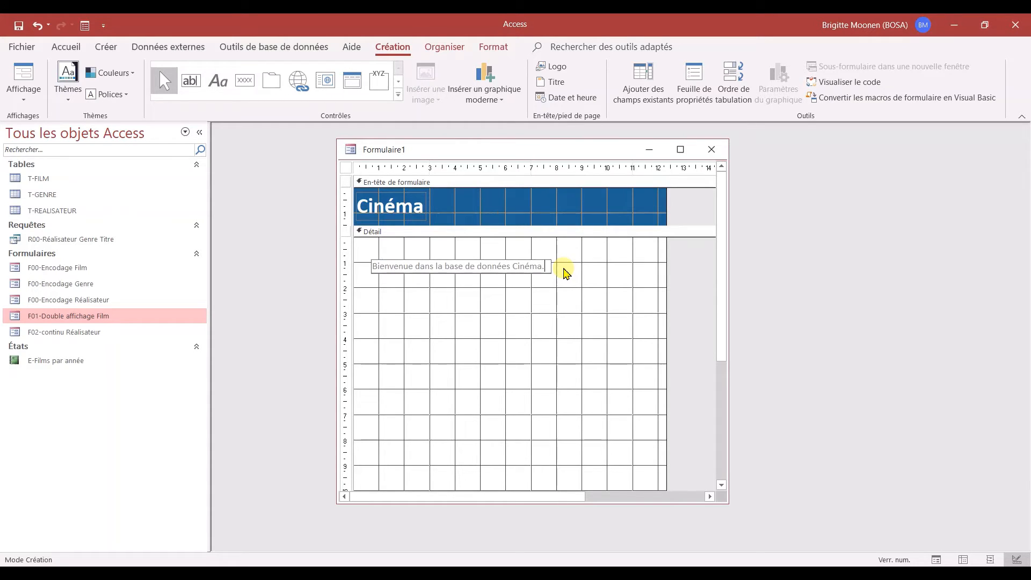
pyautogui.hotkey('ctrl', 'Return')
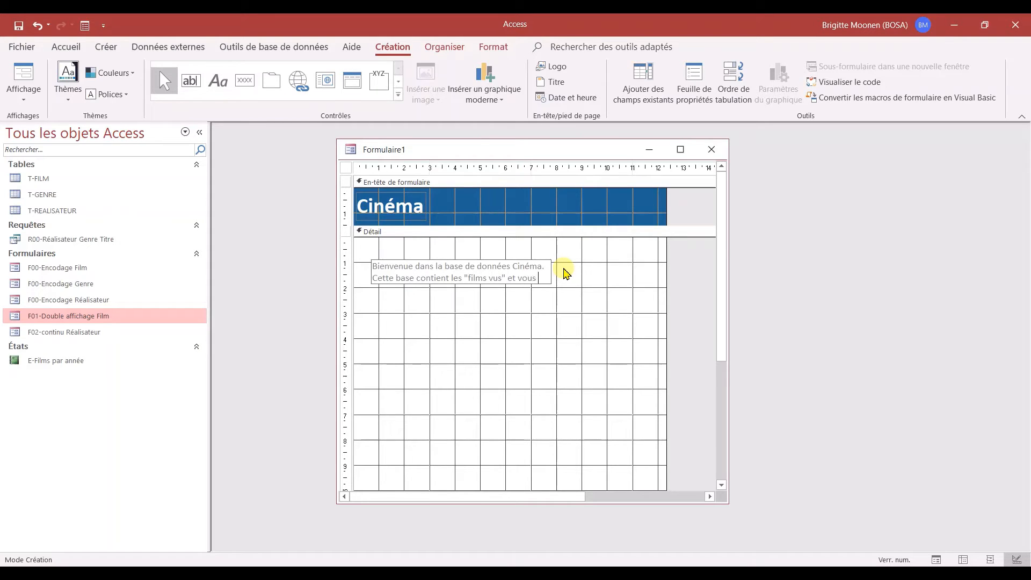
pyautogui.write('permet de découvrir Access.')
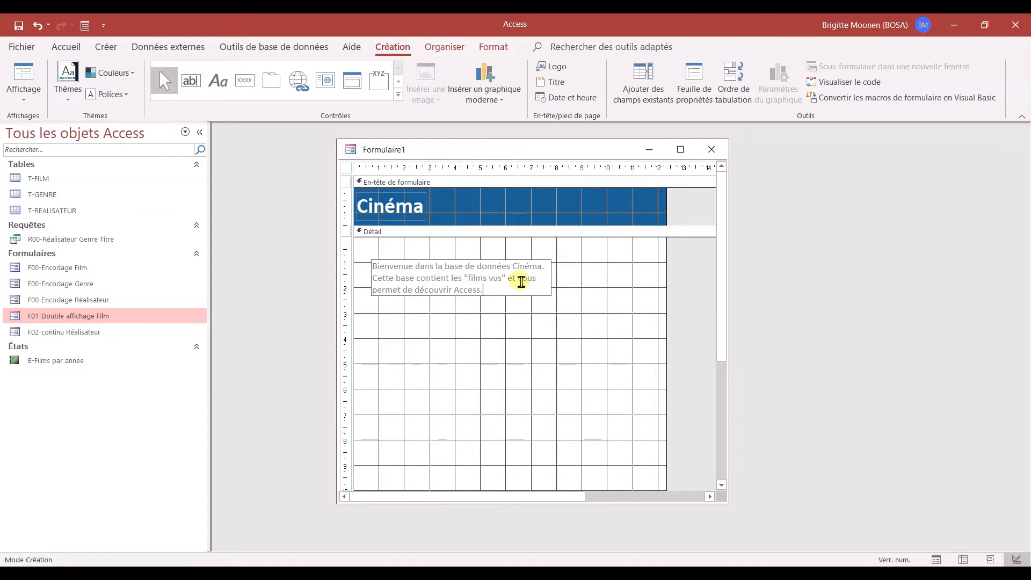
pyautogui.click(506, 353)
pyautogui.click(493, 287)
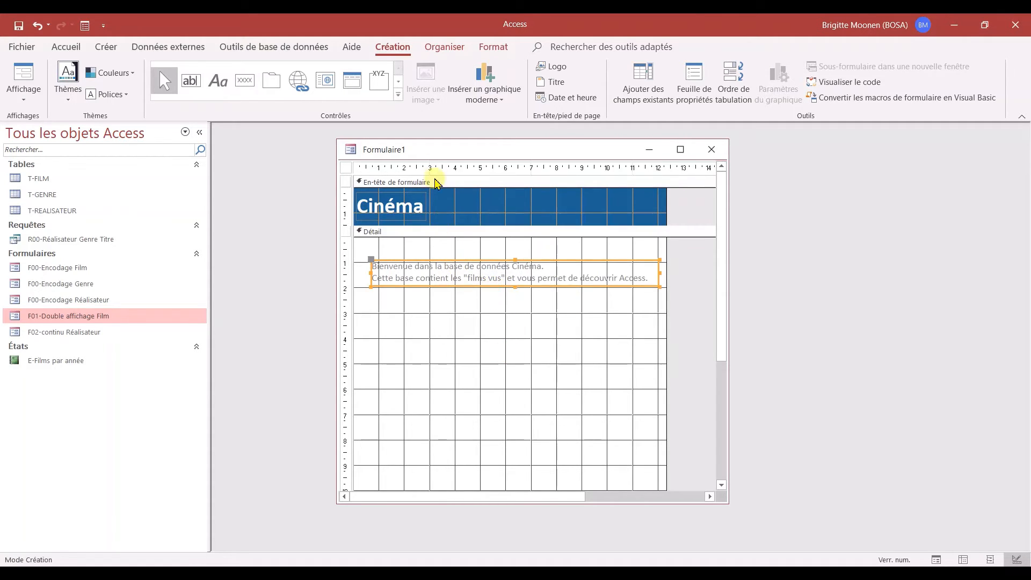
pyautogui.click(325, 80)
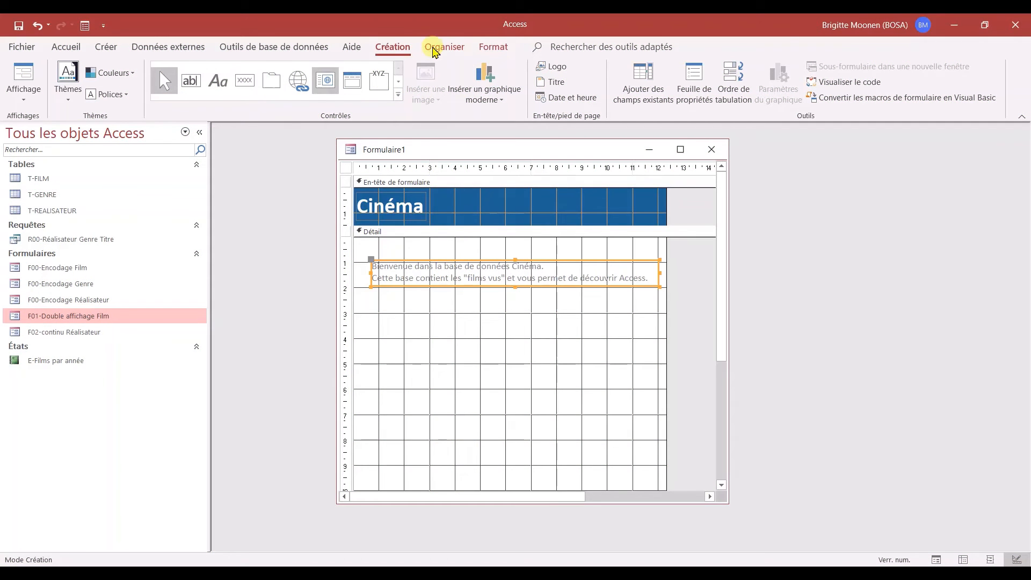
# Step: Centre the welcome label's text and resize the label to about 8 cm wide and 2.3 cm high
pyautogui.click(492, 47)
pyautogui.click(227, 95)
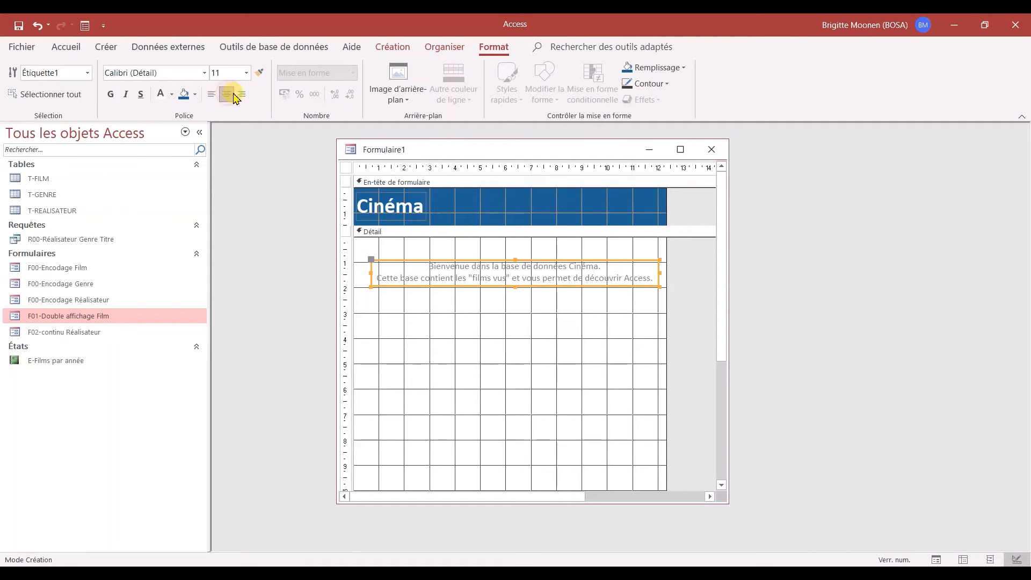
pyautogui.moveTo(659, 288); pyautogui.dragTo(578, 293)
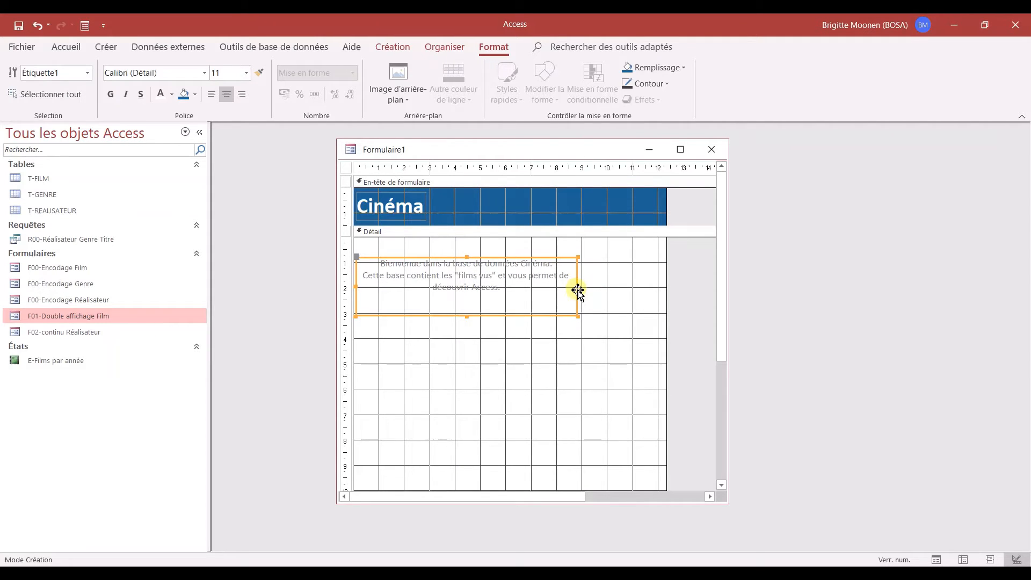
pyautogui.moveTo(578, 286); pyautogui.dragTo(562, 287)
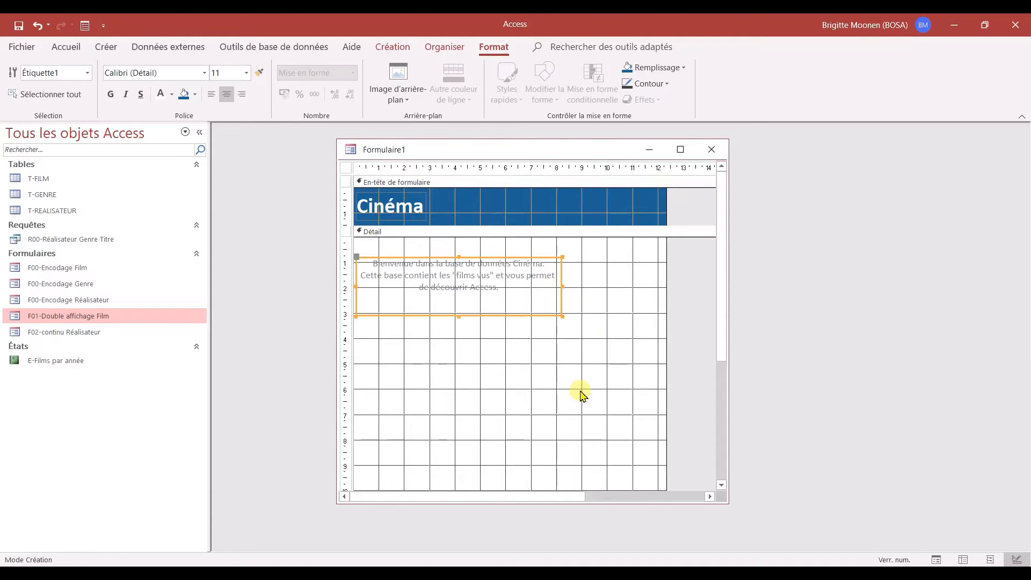
# Step: Move the welcome label to about 2 cm from the form's left edge and 1 cm below the detail section's upper edge
pyautogui.click(472, 263)
pyautogui.moveTo(476, 263); pyautogui.dragTo(528, 261)
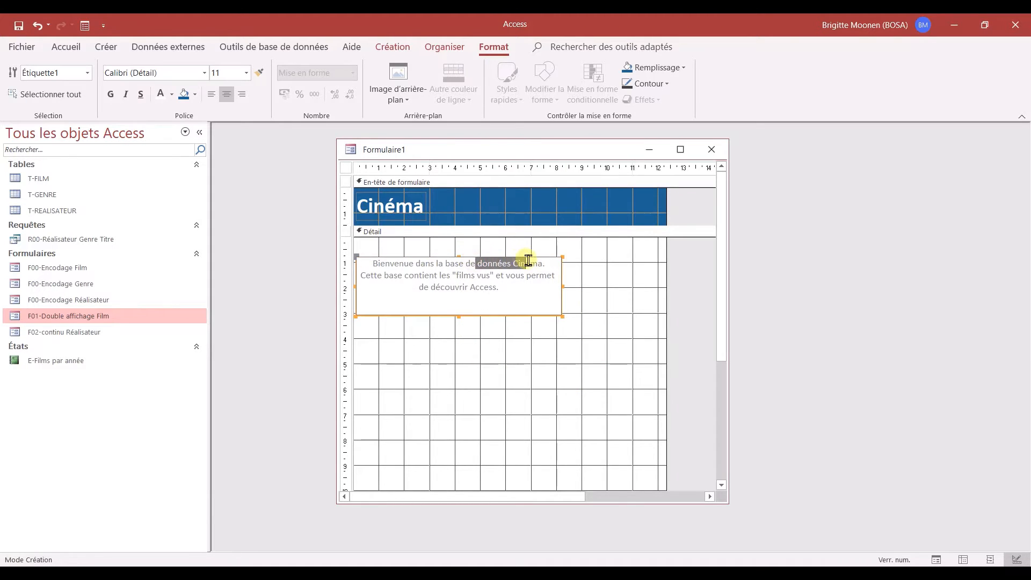
pyautogui.click(433, 248)
pyautogui.click(445, 307)
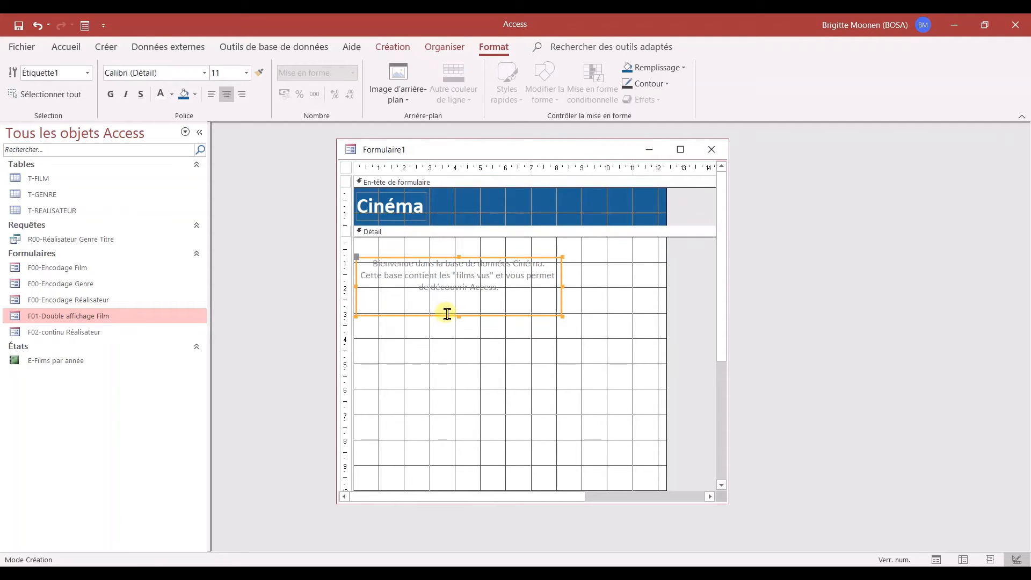
pyautogui.moveTo(445, 315); pyautogui.dragTo(491, 320)
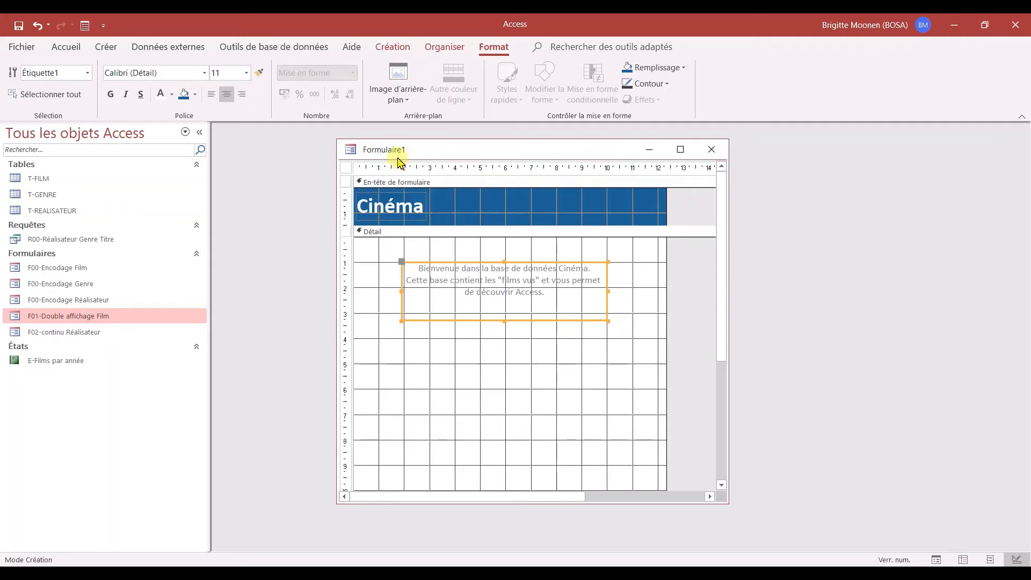
# Step: Format the welcome label as bold, 16-point text in the last blue theme colour
pyautogui.click(109, 95)
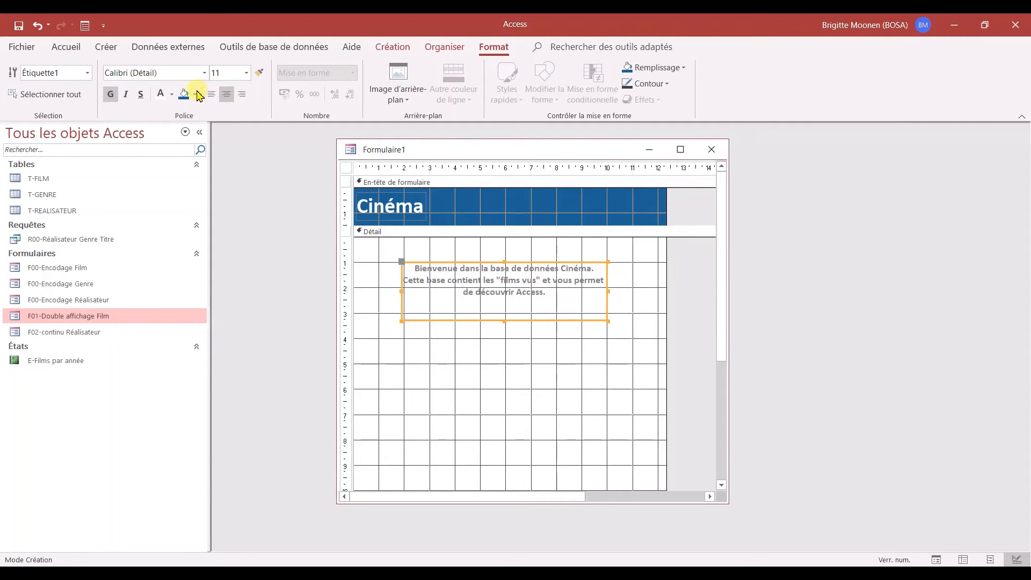
pyautogui.click(171, 96)
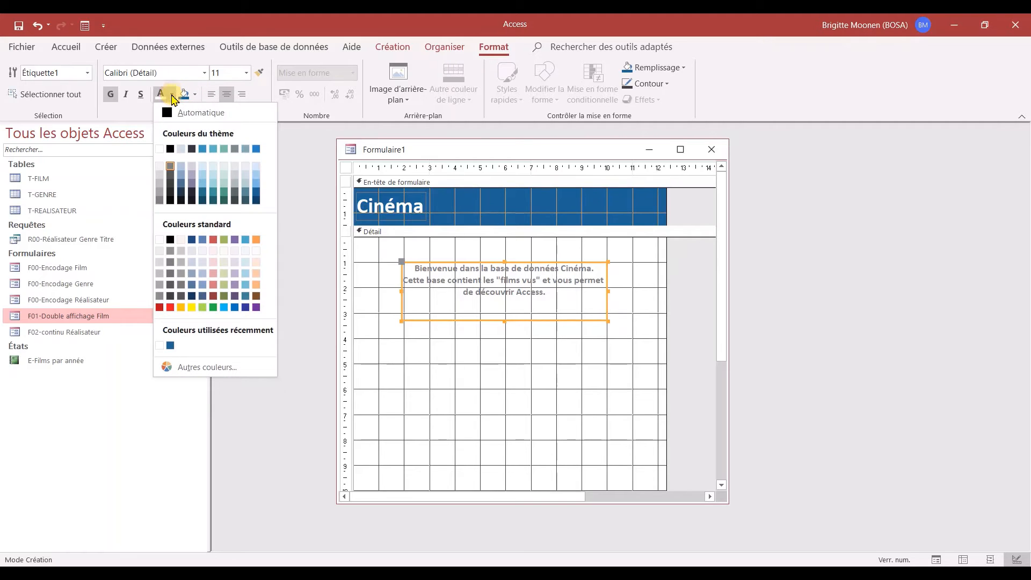
pyautogui.click(258, 149)
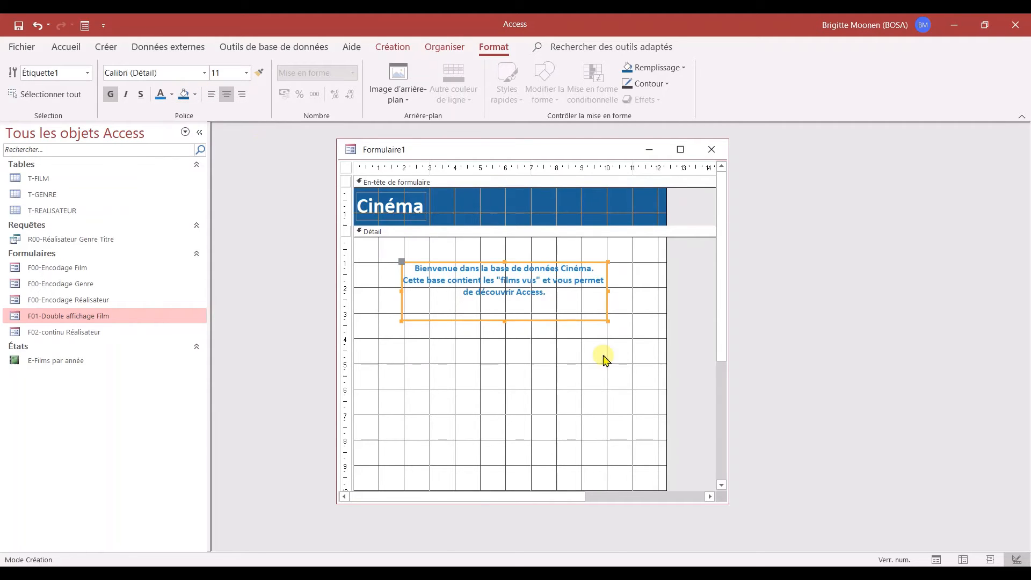
pyautogui.click(246, 74)
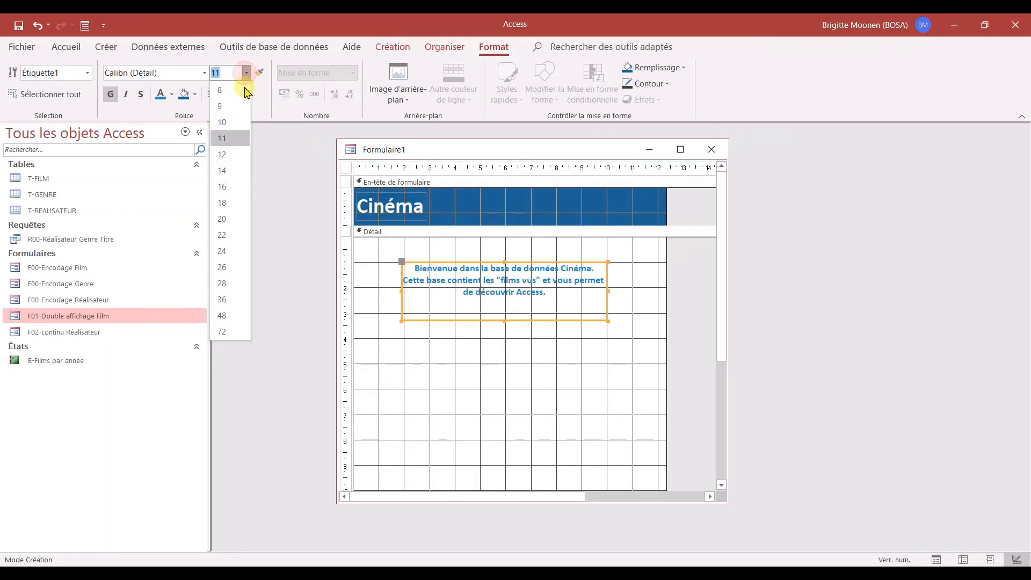
pyautogui.click(237, 187)
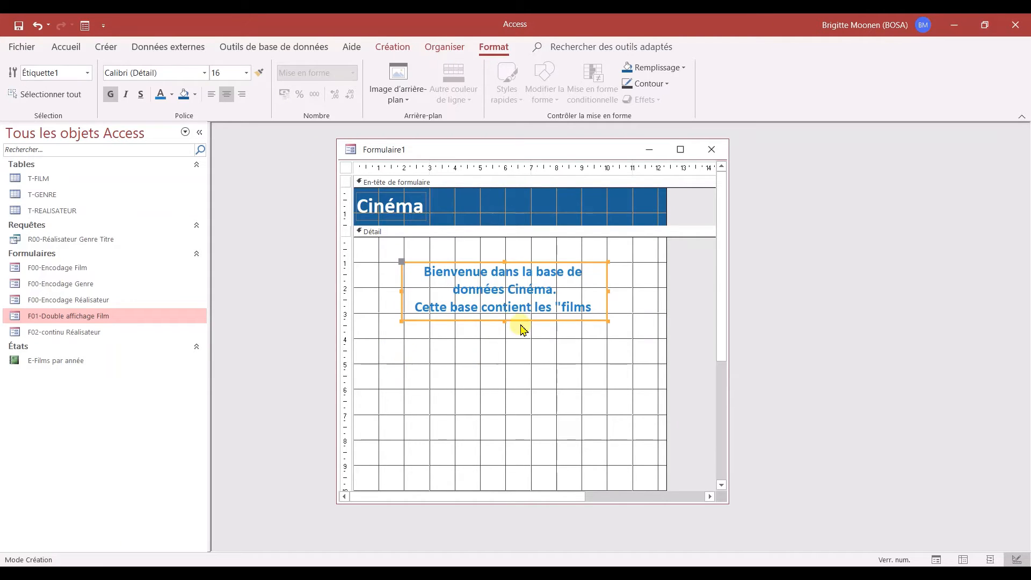
# Step: Resize the welcome label to about 10.4 cm wide and 3.3 cm high, leaving about 0.7 cm to the form's left edge
pyautogui.moveTo(608, 320); pyautogui.dragTo(617, 370)
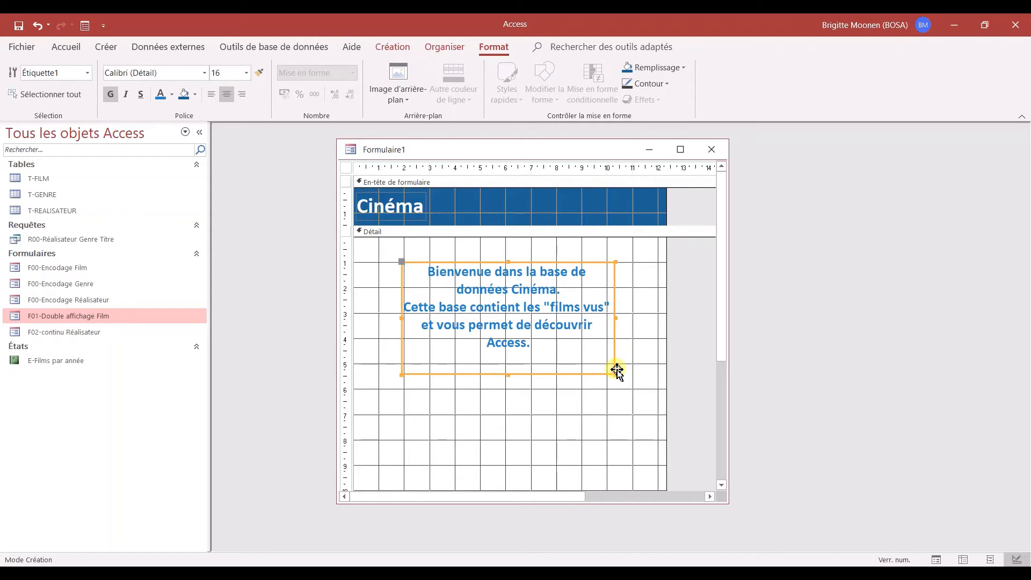
pyautogui.moveTo(616, 322); pyautogui.dragTo(624, 320)
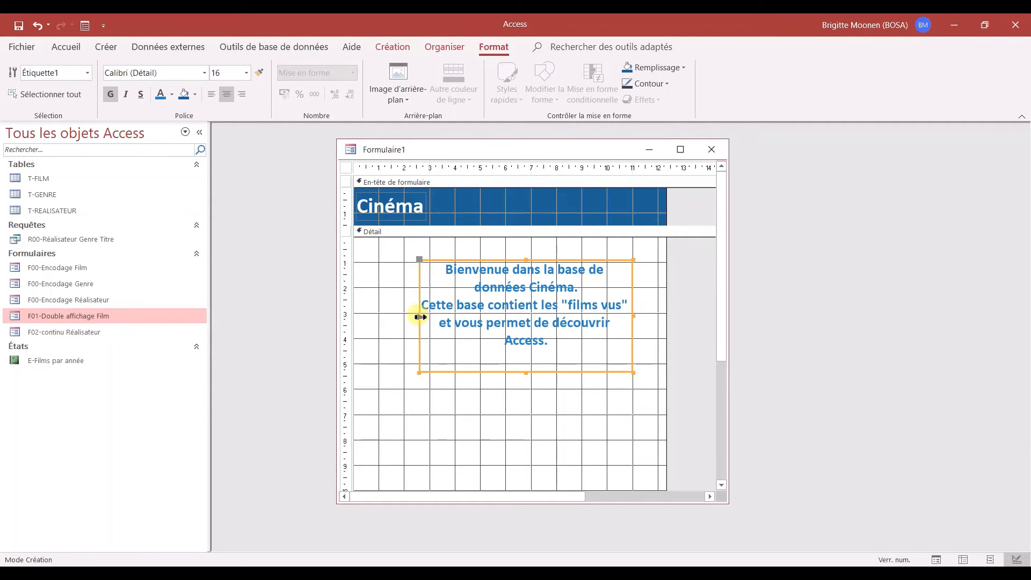
pyautogui.moveTo(420, 317); pyautogui.dragTo(370, 317)
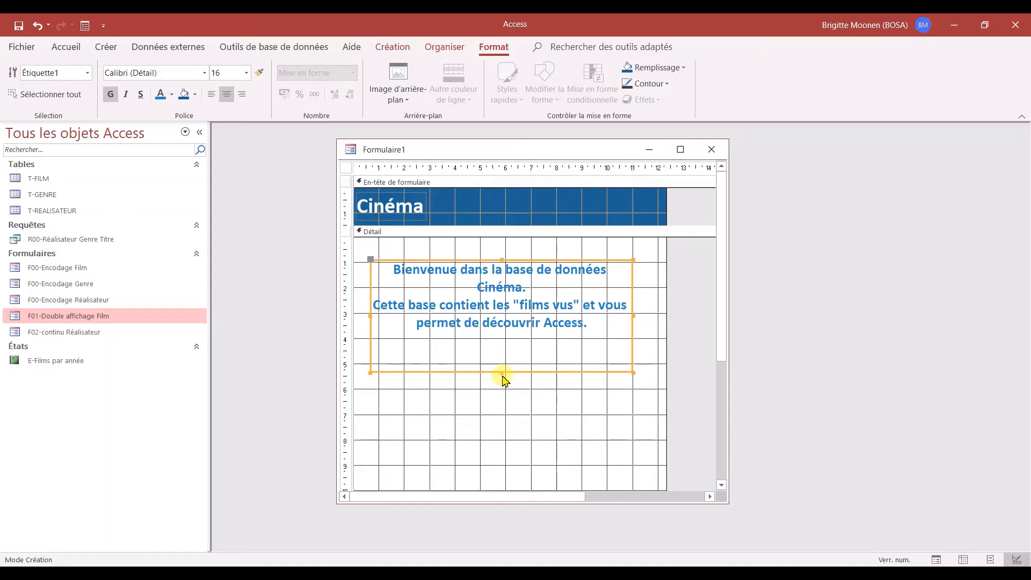
pyautogui.moveTo(502, 373); pyautogui.dragTo(502, 344)
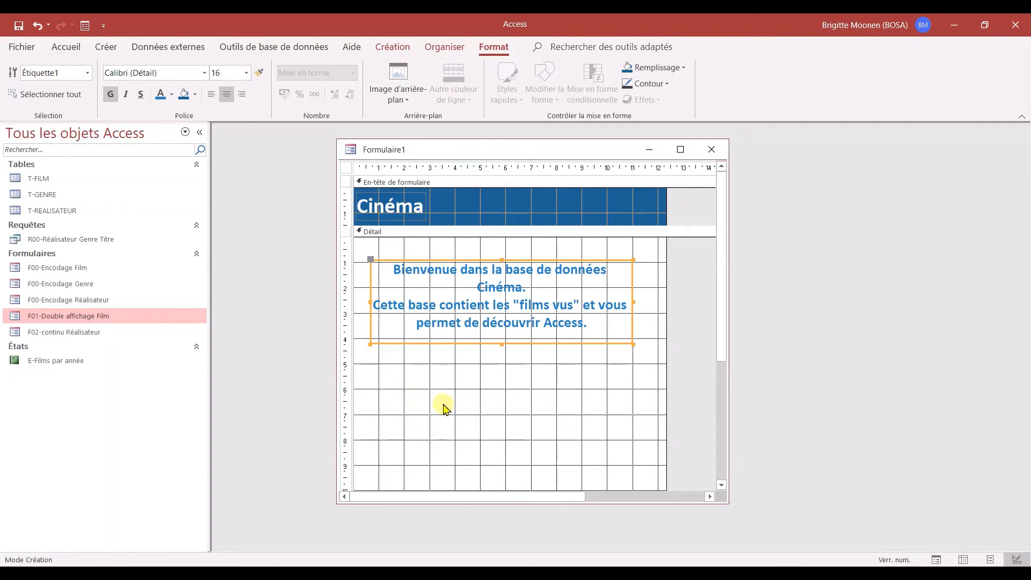
pyautogui.click(520, 406)
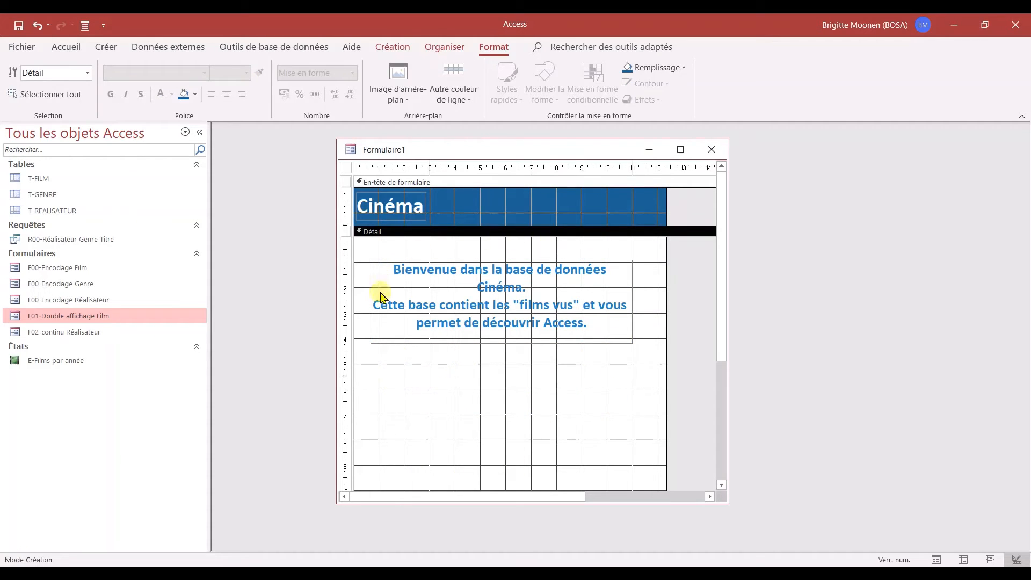
# Step: Insert a label below the welcome text reading "Pour fermer cette fenêtre d'information, cliquez sur la petite porte"
pyautogui.click(392, 47)
pyautogui.click(218, 80)
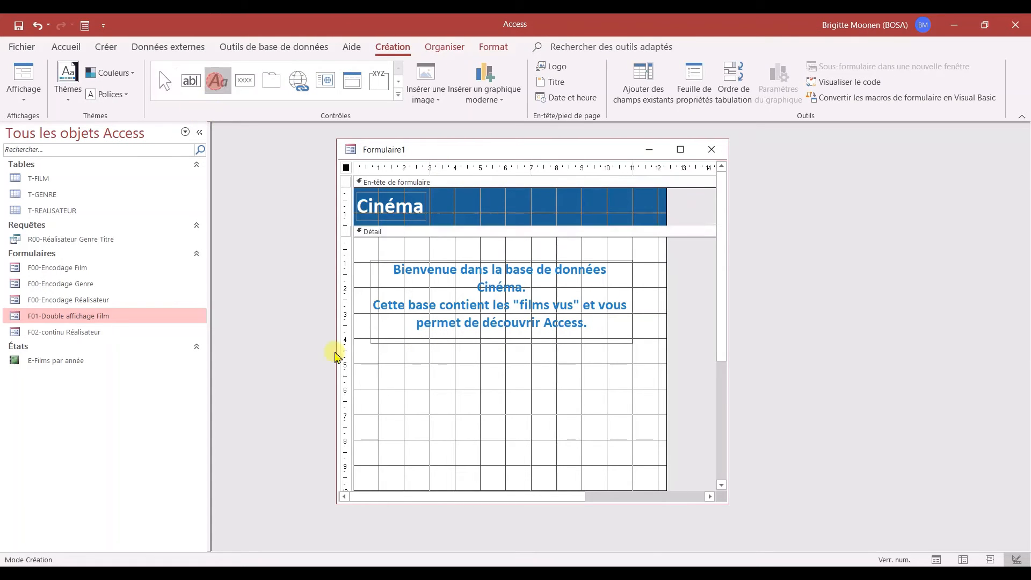
pyautogui.click(378, 407)
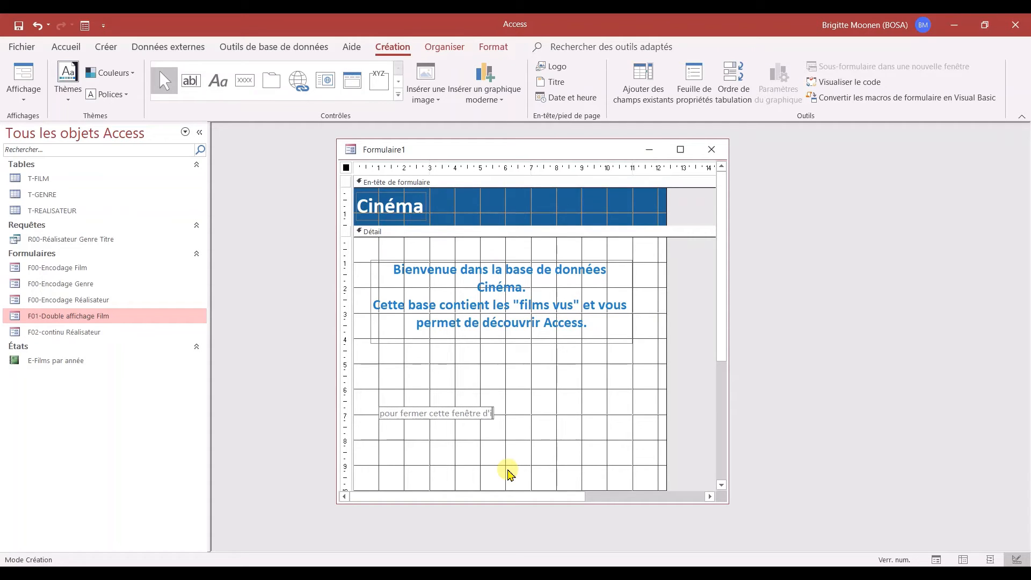
pyautogui.write('tion, cliquez sur la petite porte')
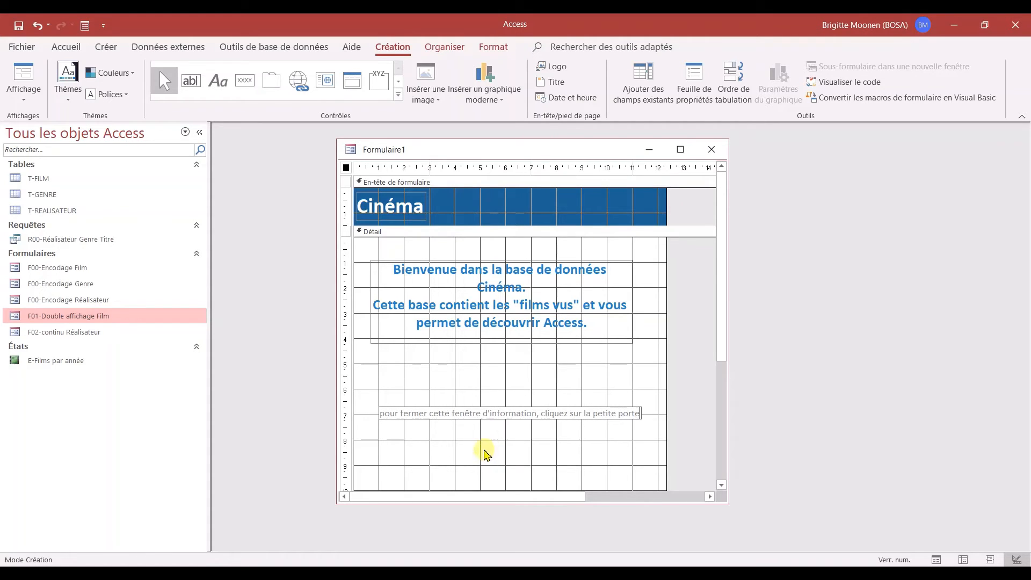
pyautogui.click(385, 415)
pyautogui.write('P')
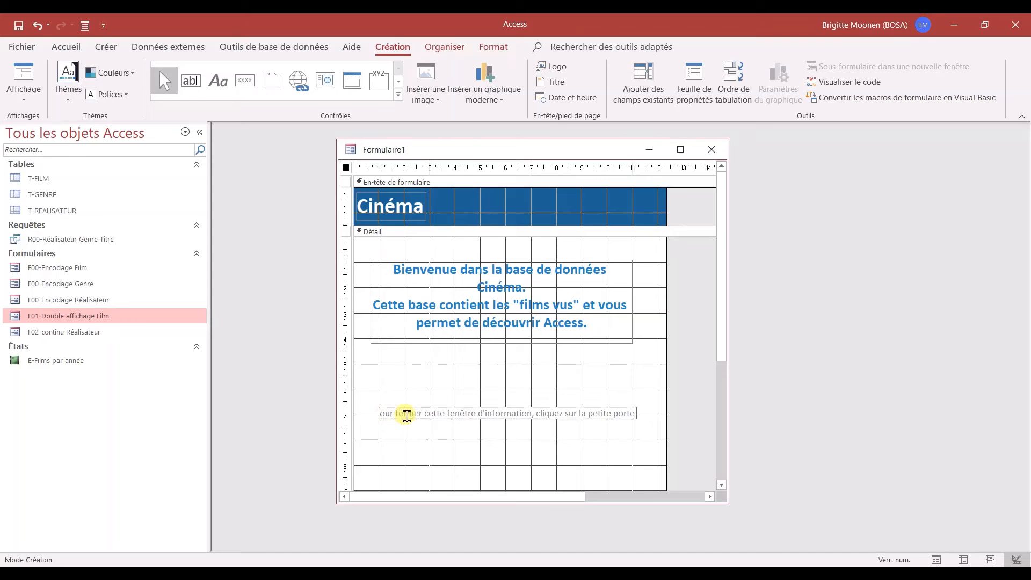
pyautogui.press('Delete')
pyautogui.click(428, 446)
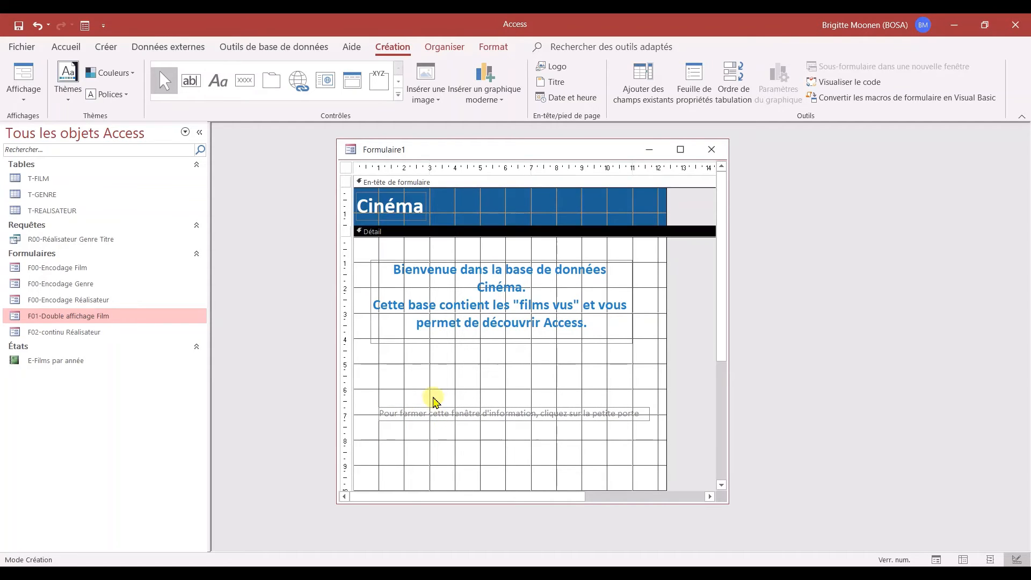
# Step: Move the closing-instruction label to the form's left edge and reduce the detail section's height to about 7.4 cm
pyautogui.click(428, 409)
pyautogui.moveTo(428, 410); pyautogui.dragTo(401, 402)
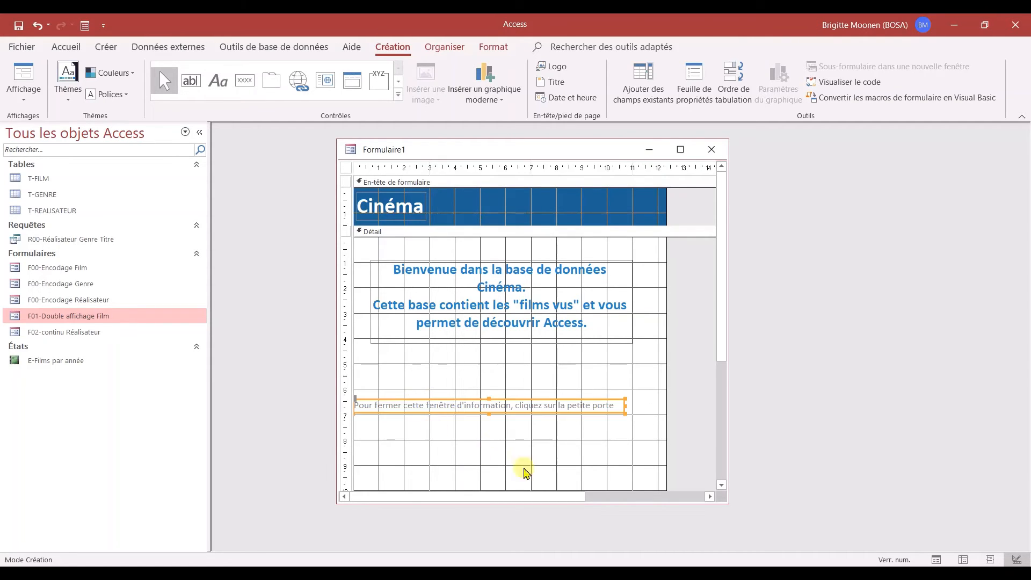
pyautogui.scroll(-2, 575, 458)
pyautogui.moveTo(567, 454); pyautogui.dragTo(567, 376)
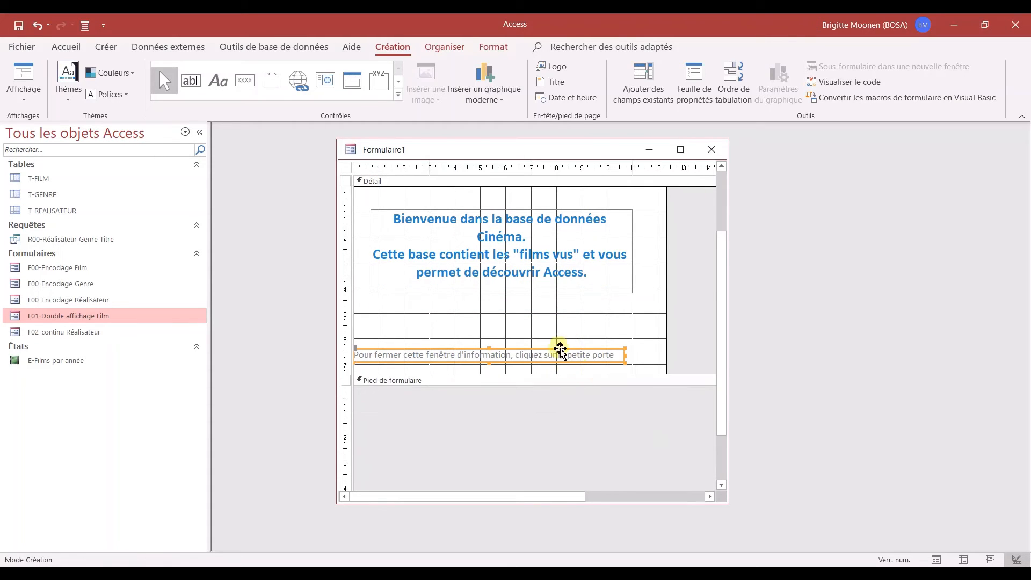
pyautogui.scroll(2, 451, 330)
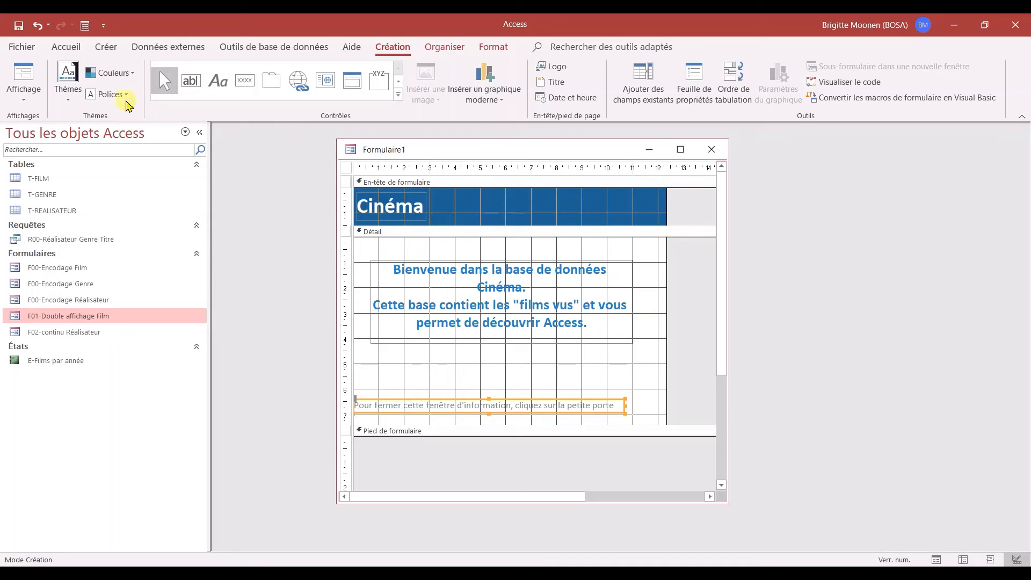
# Step: Save the form under the name F03-Info
pyautogui.click(19, 25)
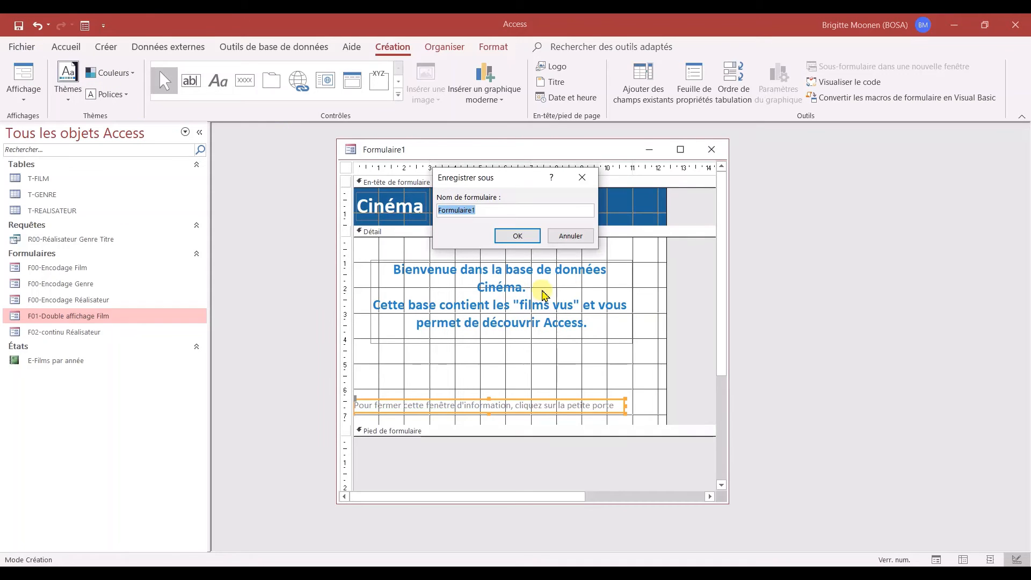
pyautogui.write('F03-Info')
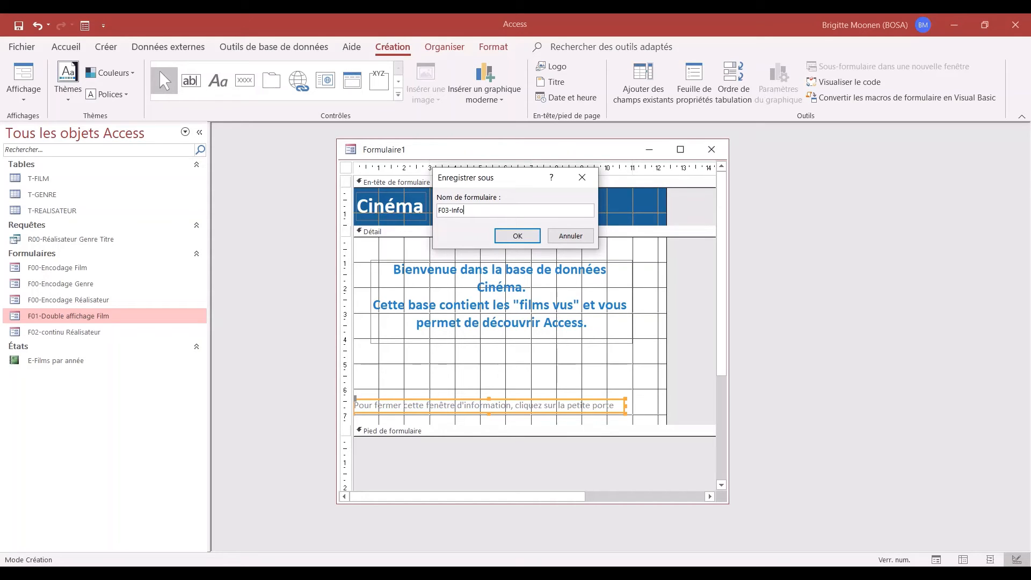
pyautogui.click(454, 210)
pyautogui.click(524, 235)
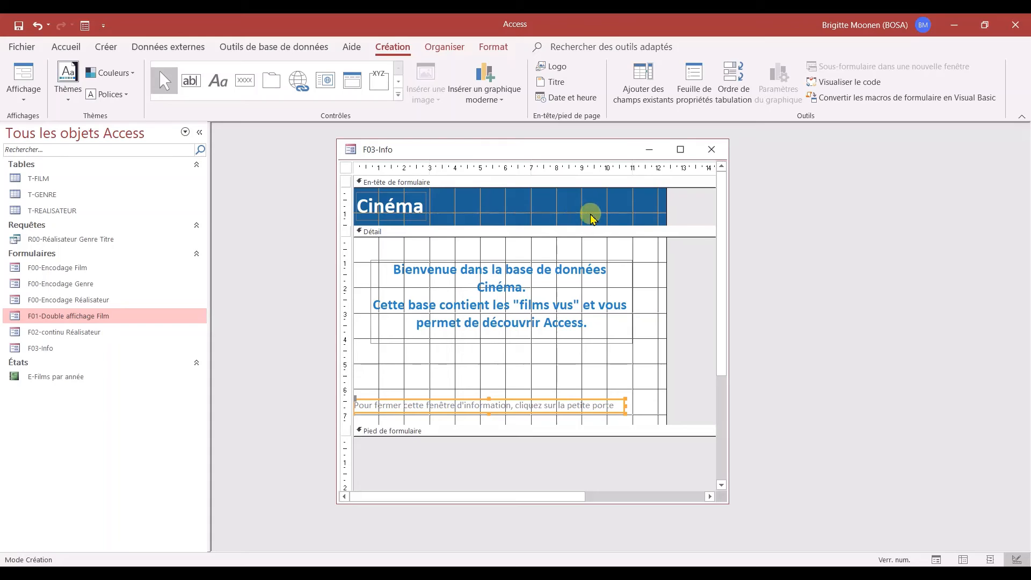
# Step: Draw a small command button about 0.8 cm wide in the blue header, about 9.5 cm from the form's left edge
pyautogui.click(398, 96)
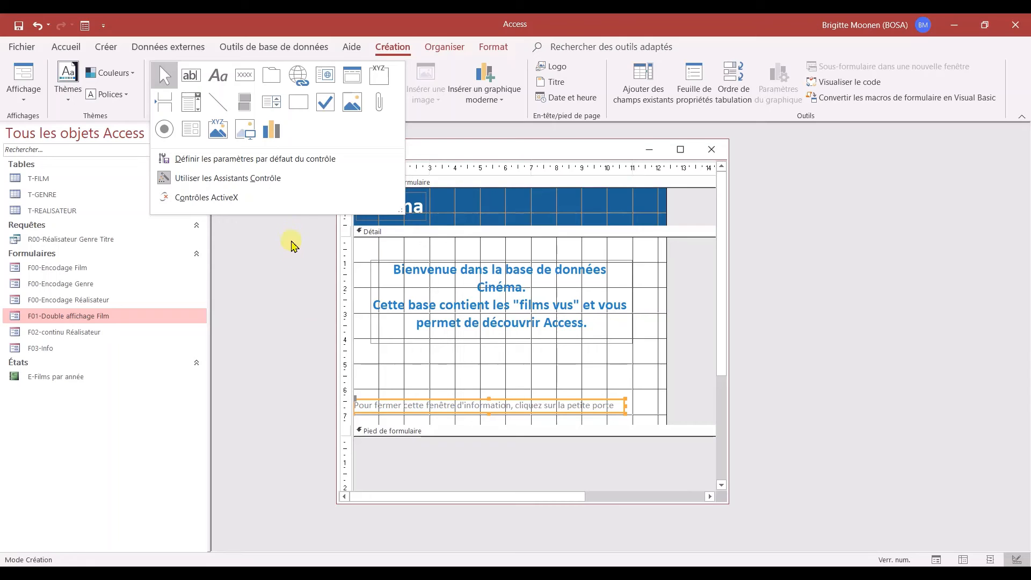
pyautogui.click(249, 80)
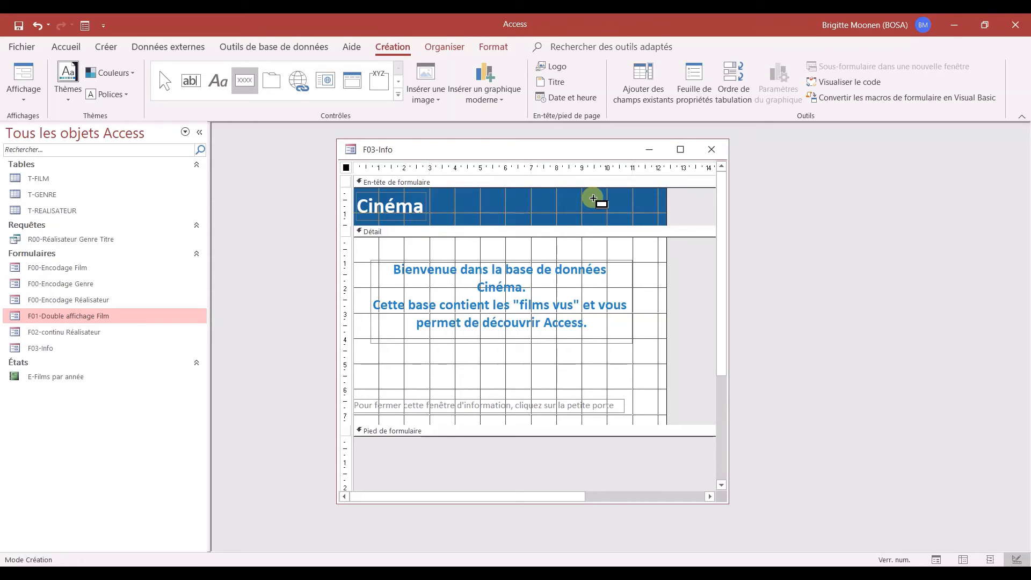
pyautogui.moveTo(593, 198); pyautogui.dragTo(613, 214)
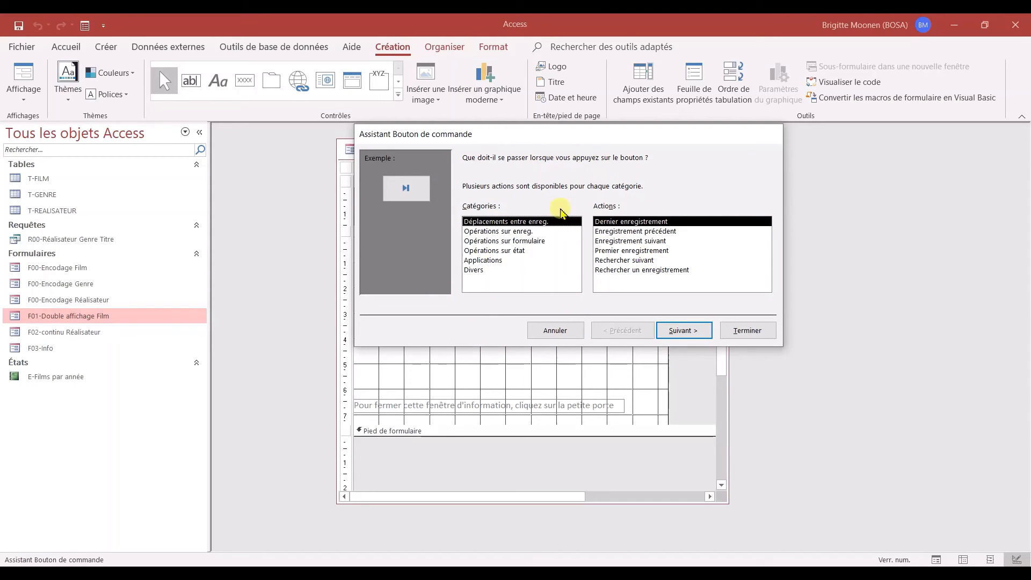
# Step: Examine the actions offered under the record, form, report, application and miscellaneous categories for the new command button
pyautogui.click(484, 232)
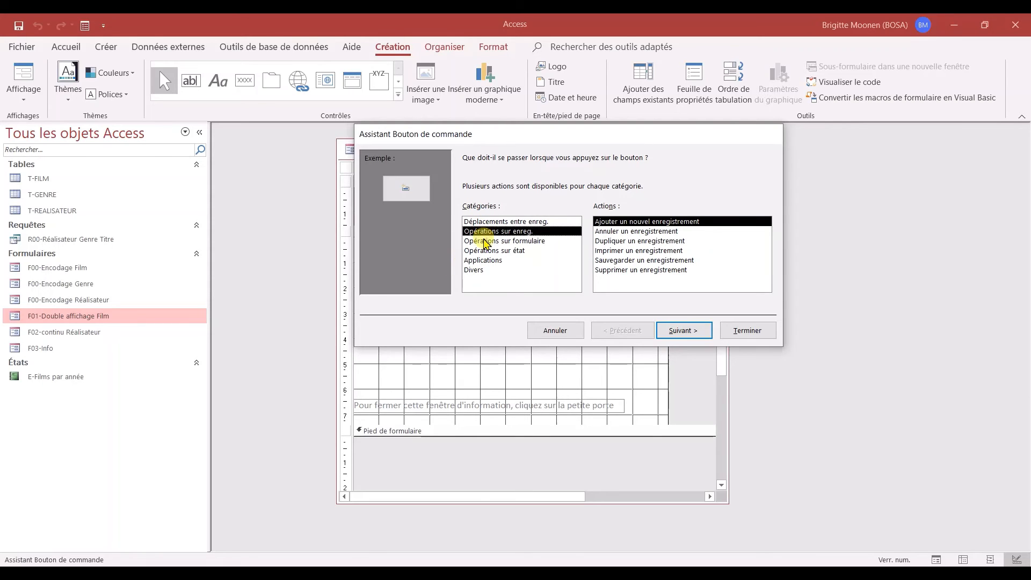
pyautogui.click(486, 241)
pyautogui.click(485, 251)
pyautogui.click(484, 261)
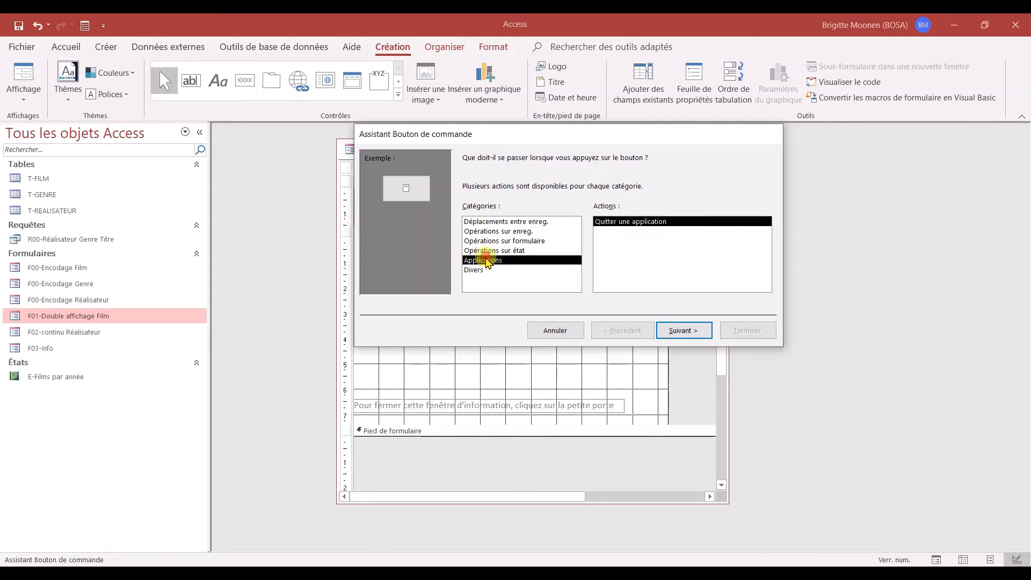
pyautogui.click(483, 271)
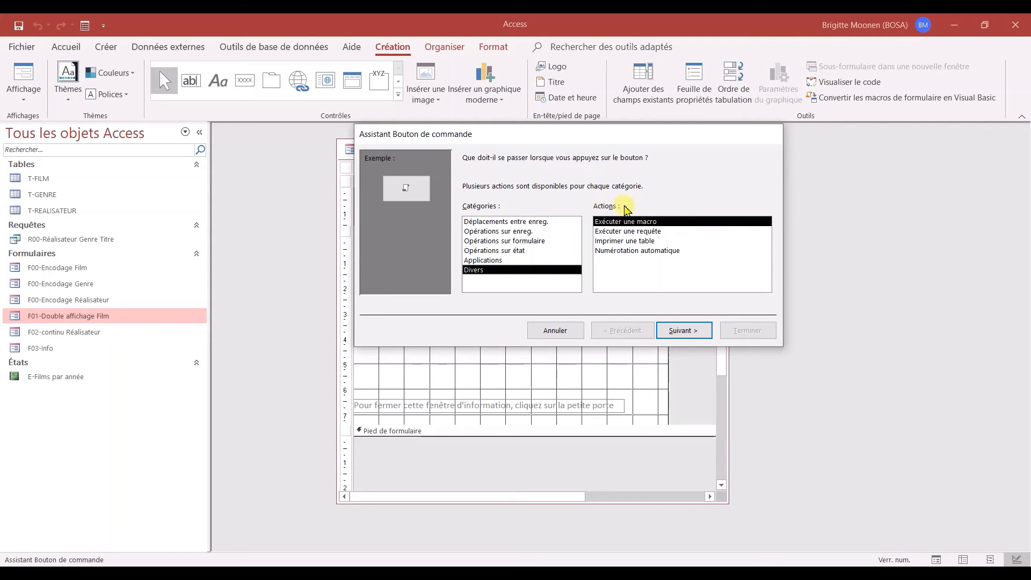
pyautogui.click(510, 260)
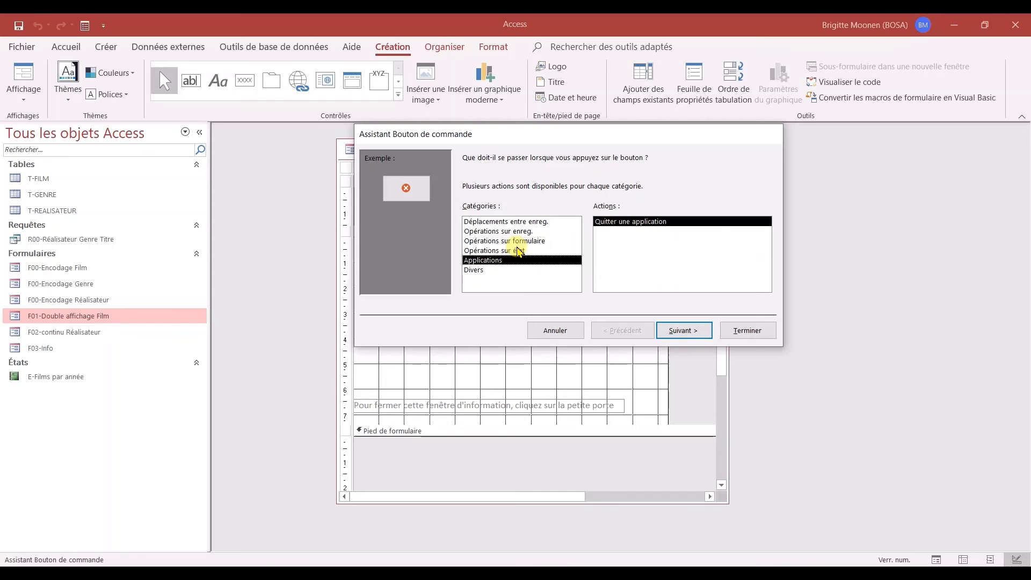
pyautogui.click(512, 250)
pyautogui.click(521, 232)
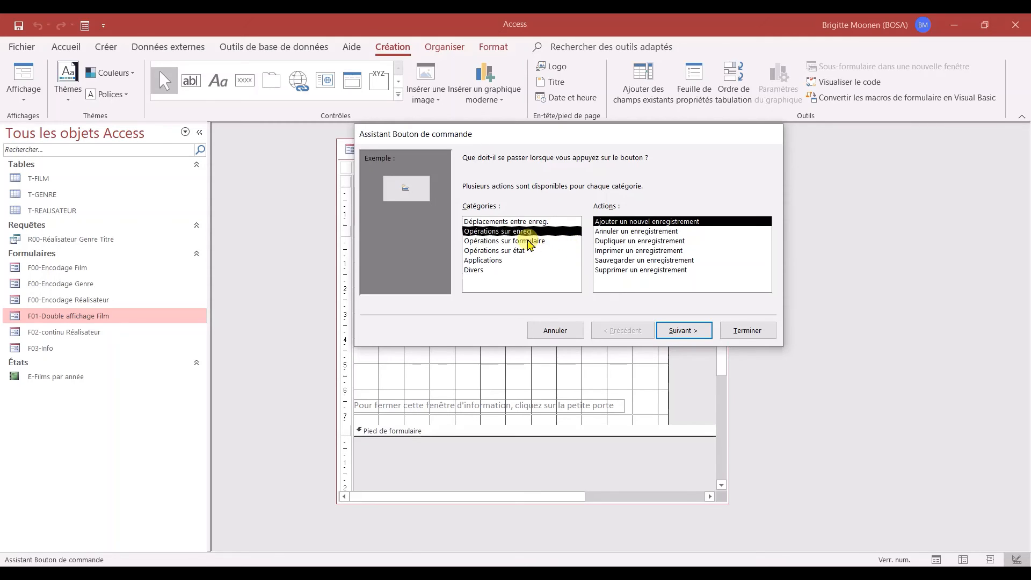
# Step: Assign the button the action "Fermer un formulaire" from the category "Opérations sur formulaire"
pyautogui.click(493, 240)
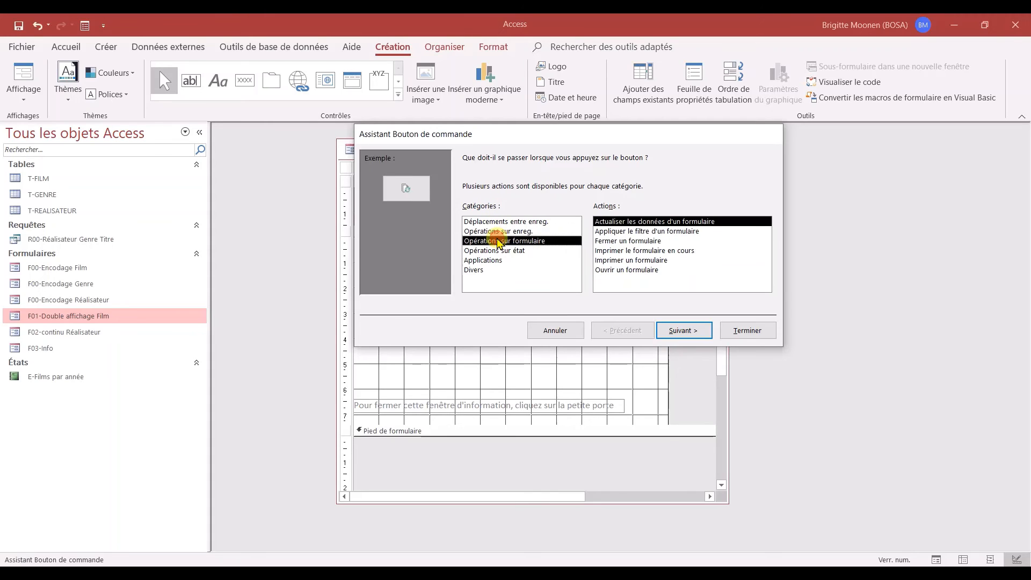
pyautogui.click(638, 242)
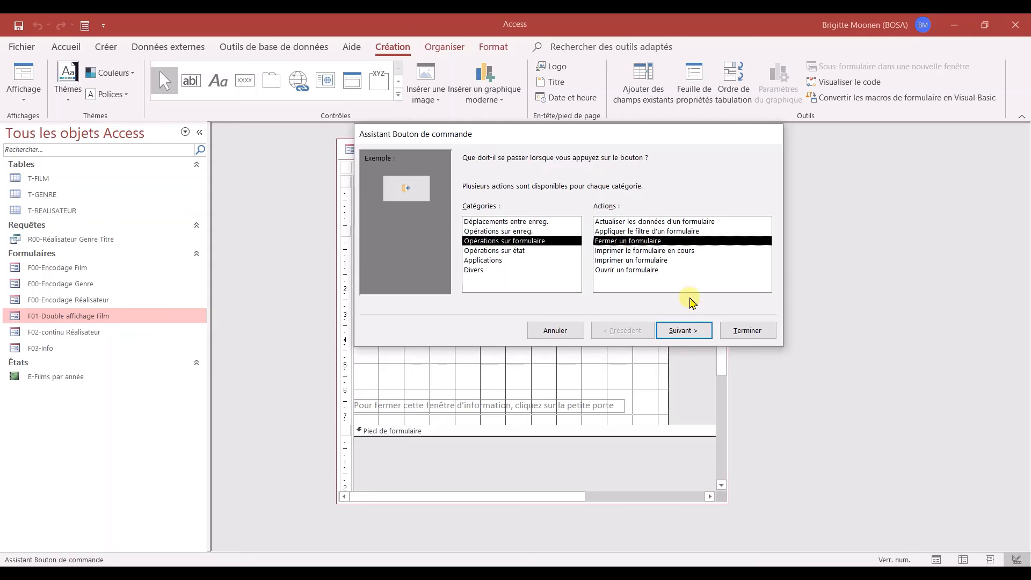
pyautogui.click(685, 332)
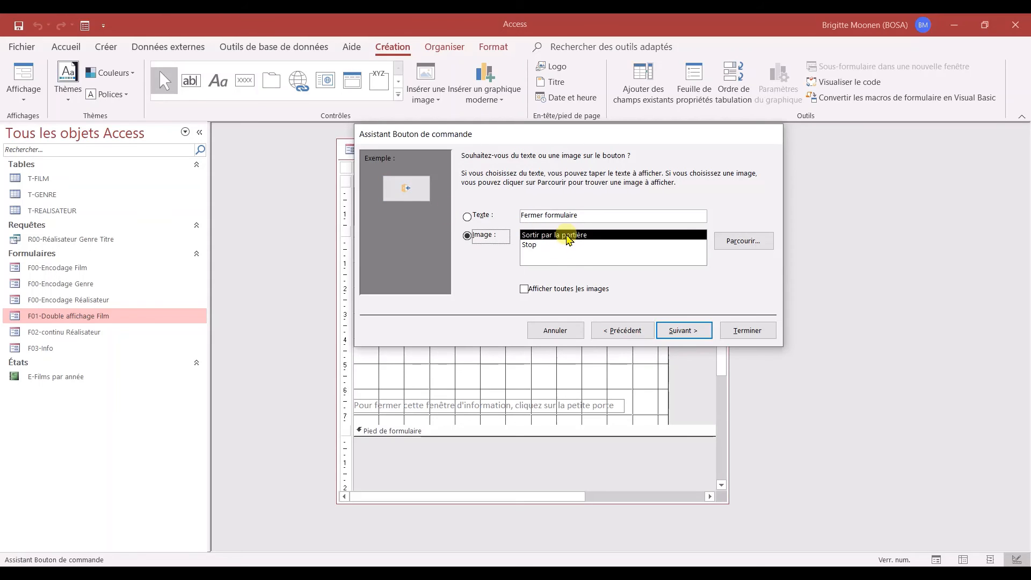
# Step: Compare the Stop image and text options, and use the image "Sortir par la portière" for the button
pyautogui.click(537, 246)
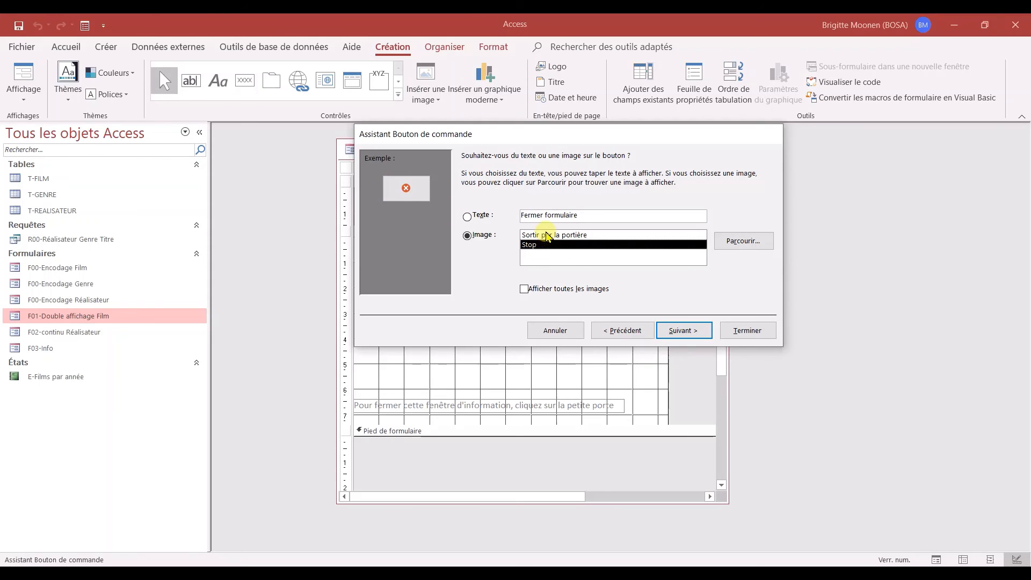
pyautogui.click(537, 235)
pyautogui.click(467, 218)
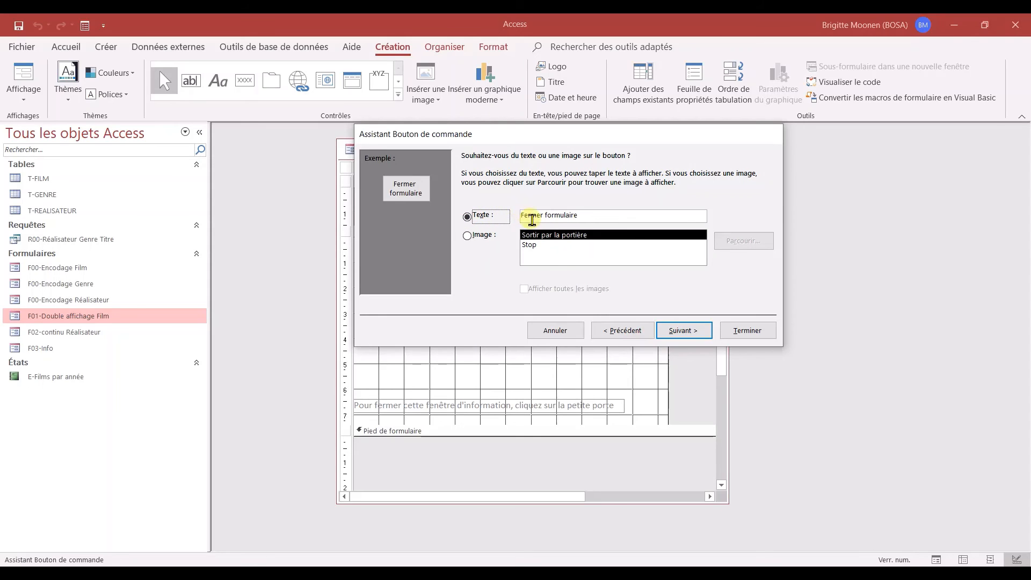
pyautogui.click(600, 215)
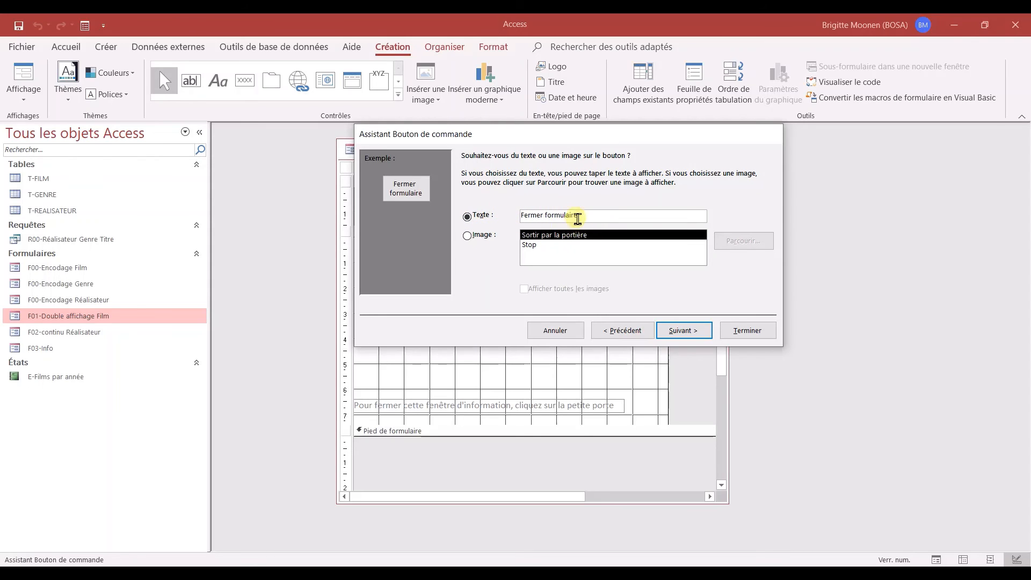
pyautogui.click(468, 237)
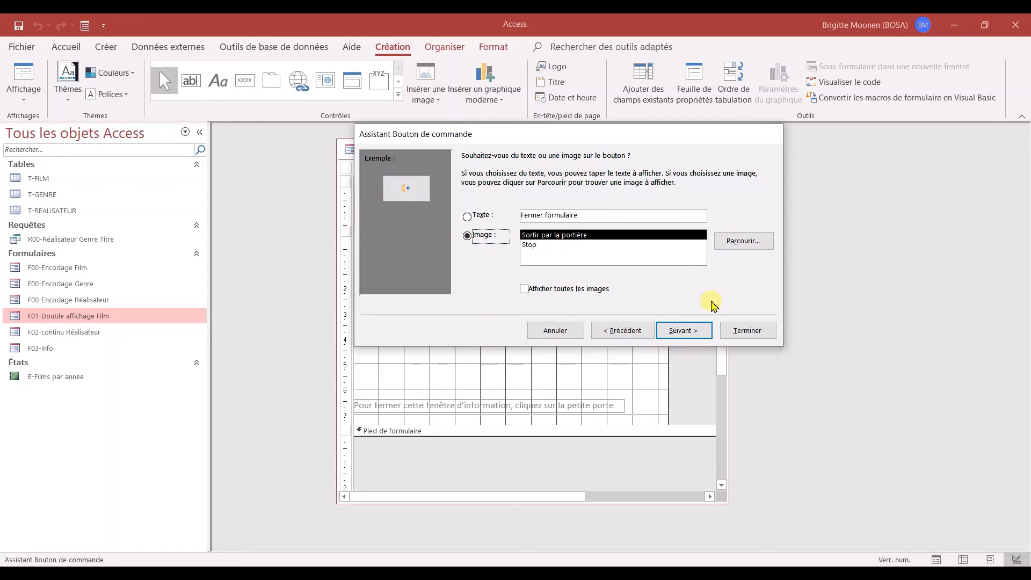
pyautogui.click(683, 331)
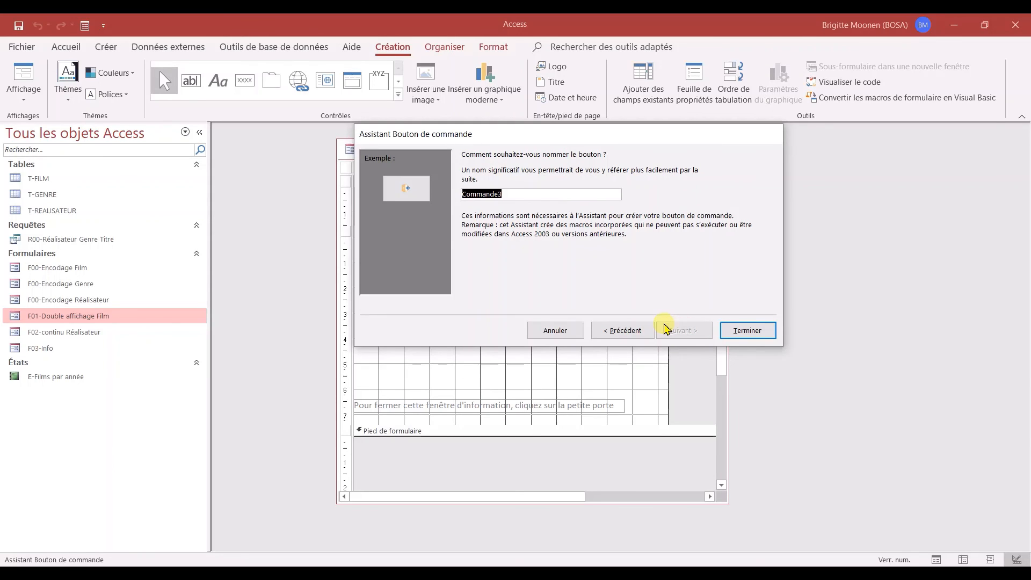
# Step: Name the button BtFermer, finish creating it, and shift it slightly up and to the right within the blue header
pyautogui.write('BtFermer')
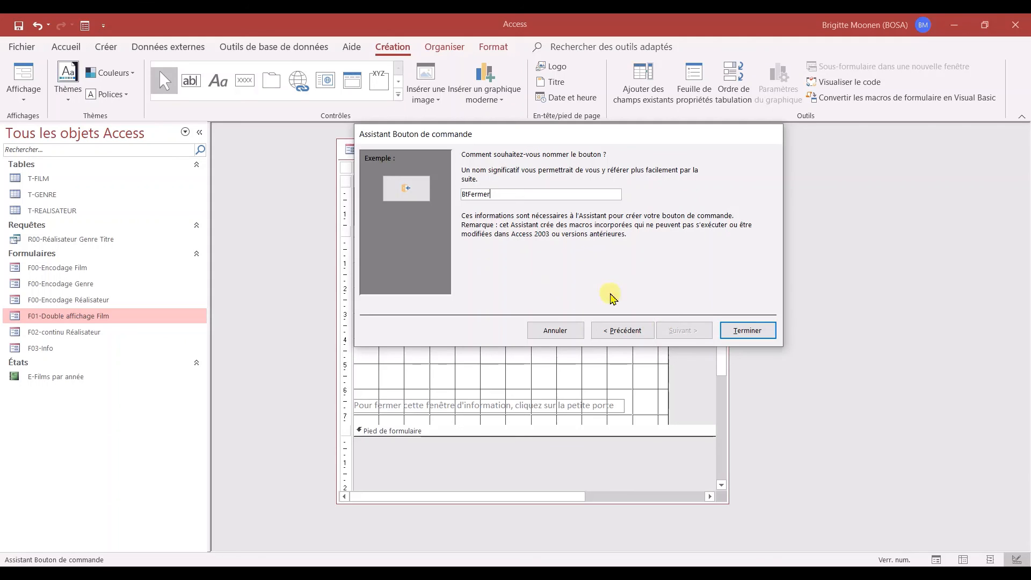
pyautogui.click(747, 331)
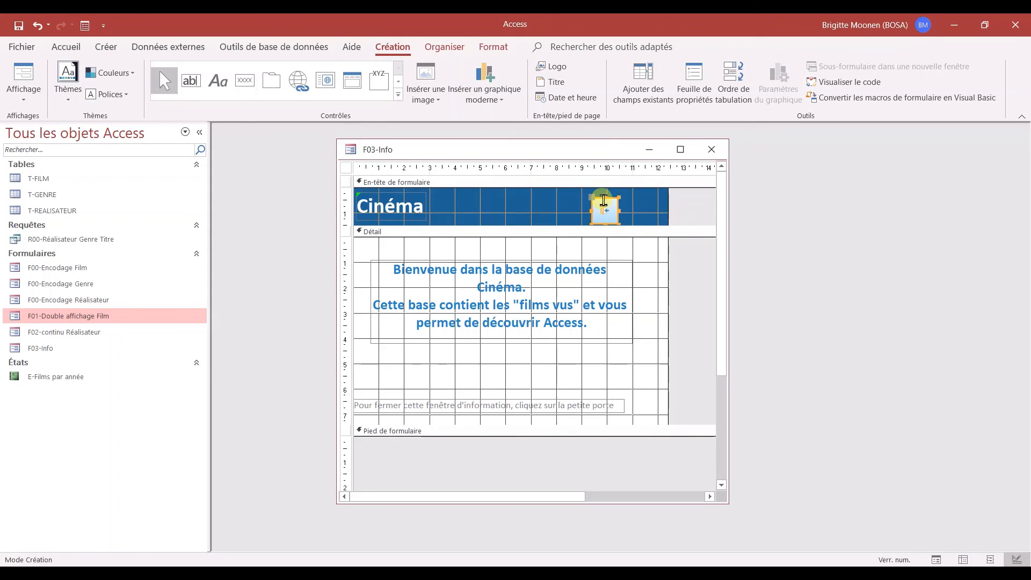
pyautogui.moveTo(603, 198); pyautogui.dragTo(610, 191)
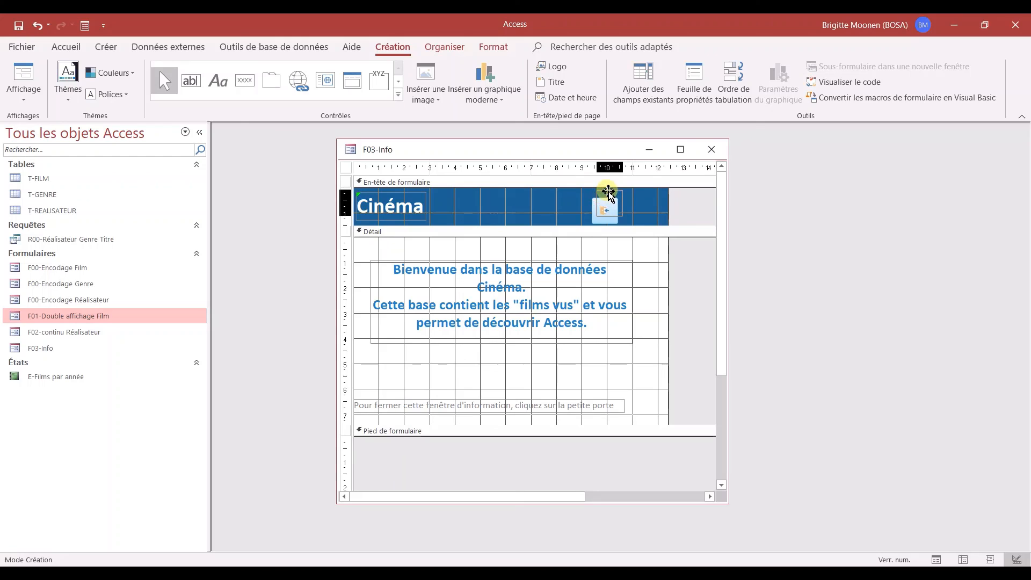